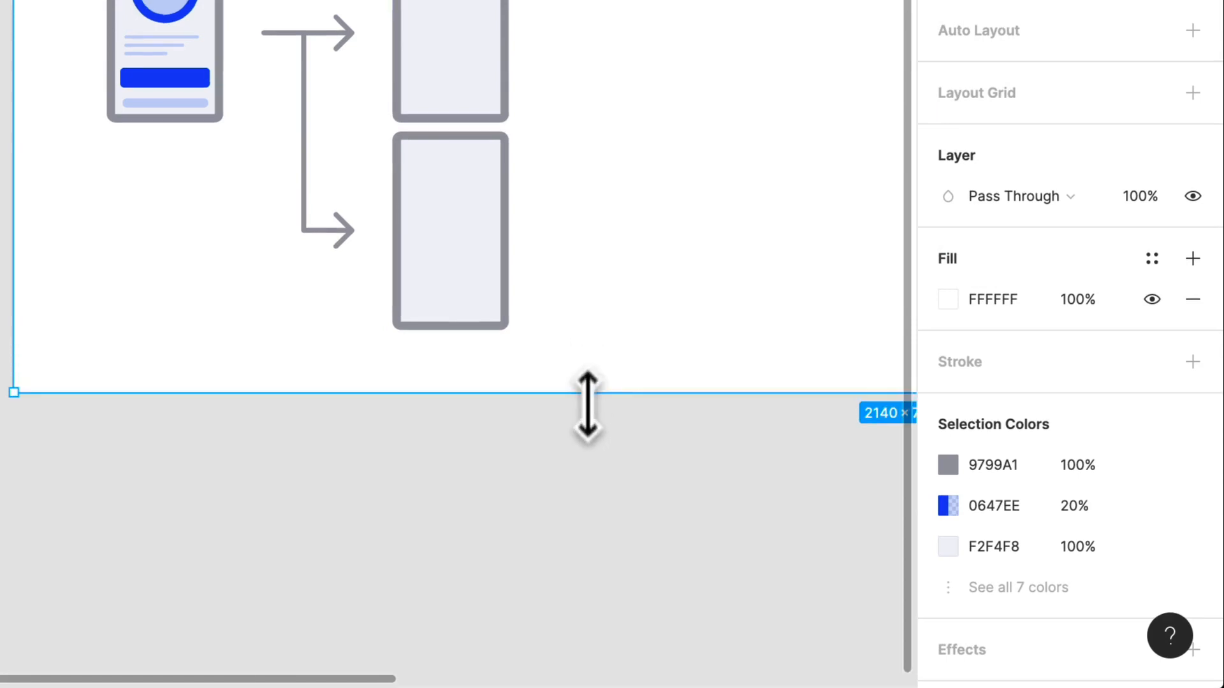
- Move the lower blank screen further down in the Onboarding frame, to Y 544
click(583, 369)
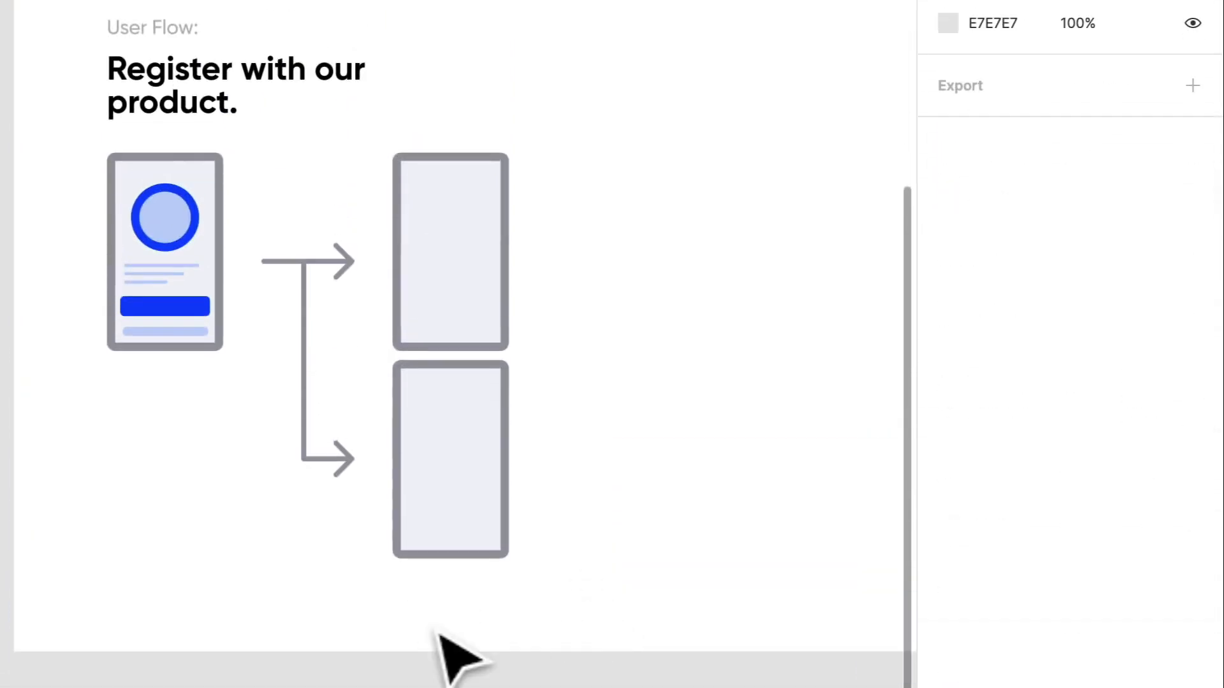
scroll(438, 633, up, 5)
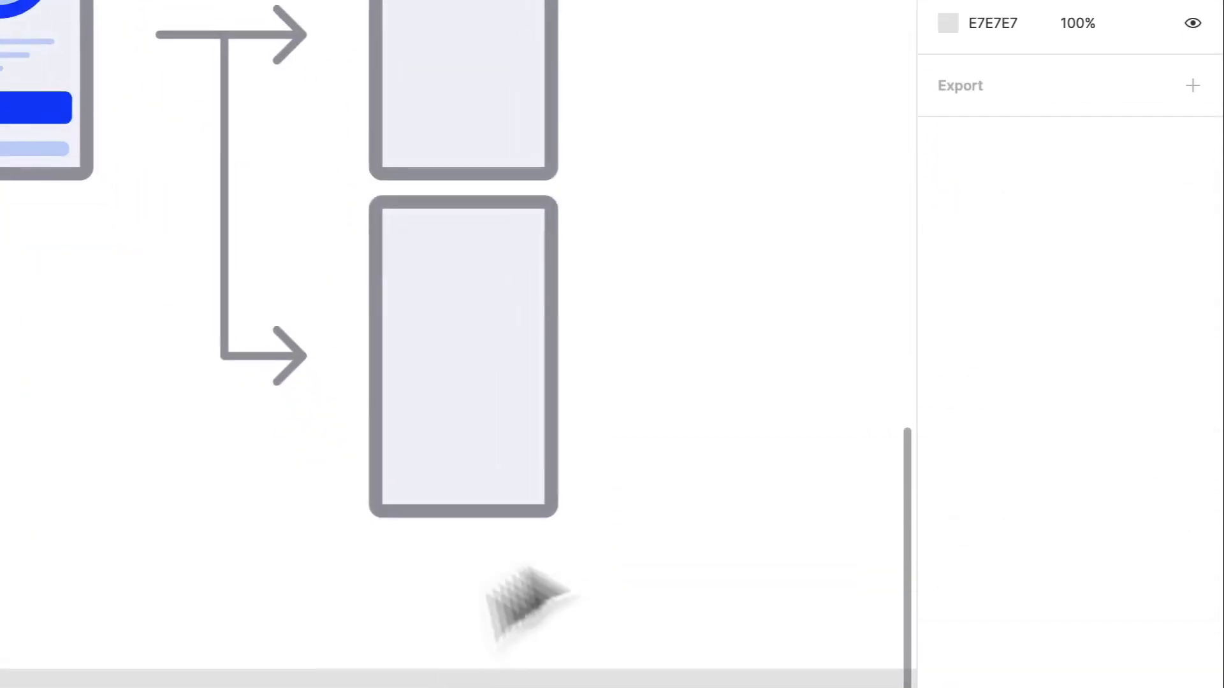
drag(488, 358, 486, 441)
scroll(499, 397, up, 5)
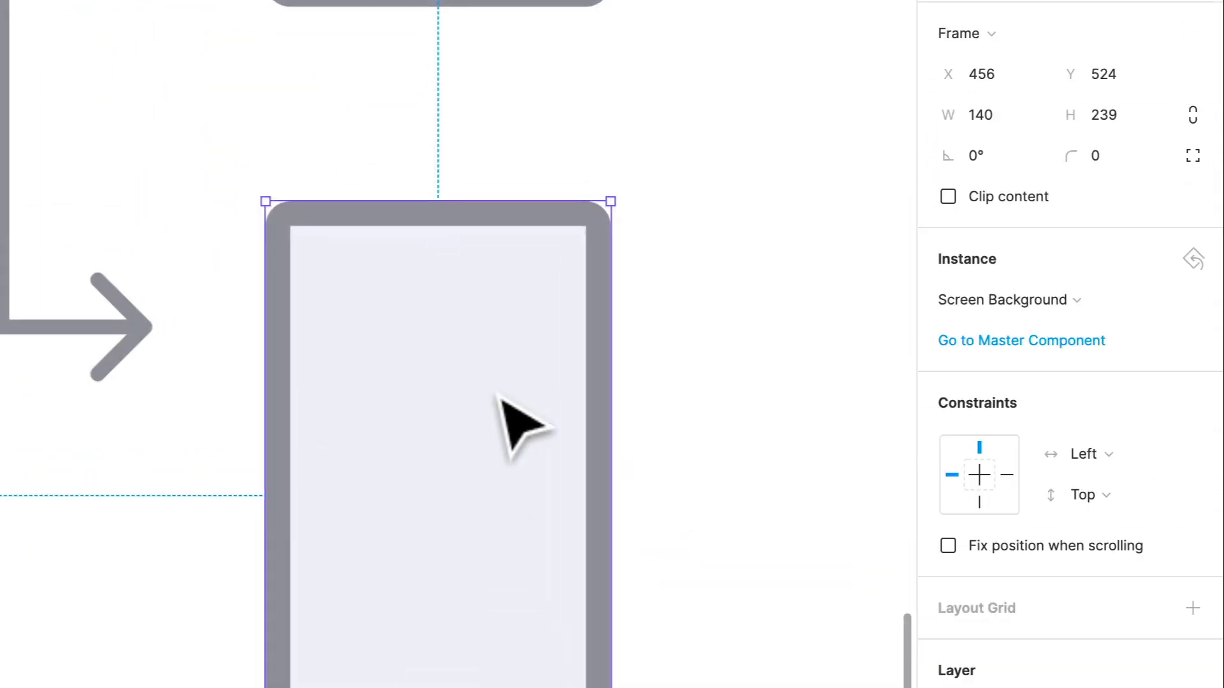
scroll(499, 398, down, 3)
drag(500, 399, 500, 432)
scroll(568, 300, down, 4)
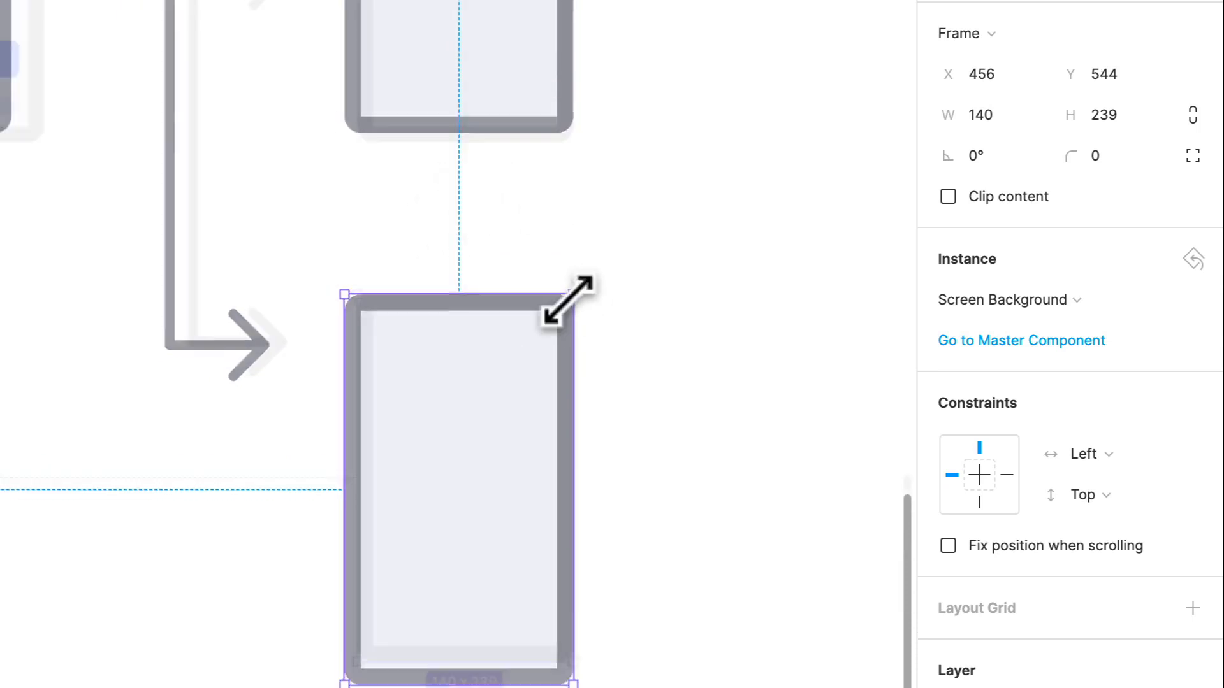
- Extend the Onboarding frame's bottom edge downward to a height of about 1081
scroll(328, 197, up, 3)
click(142, 54)
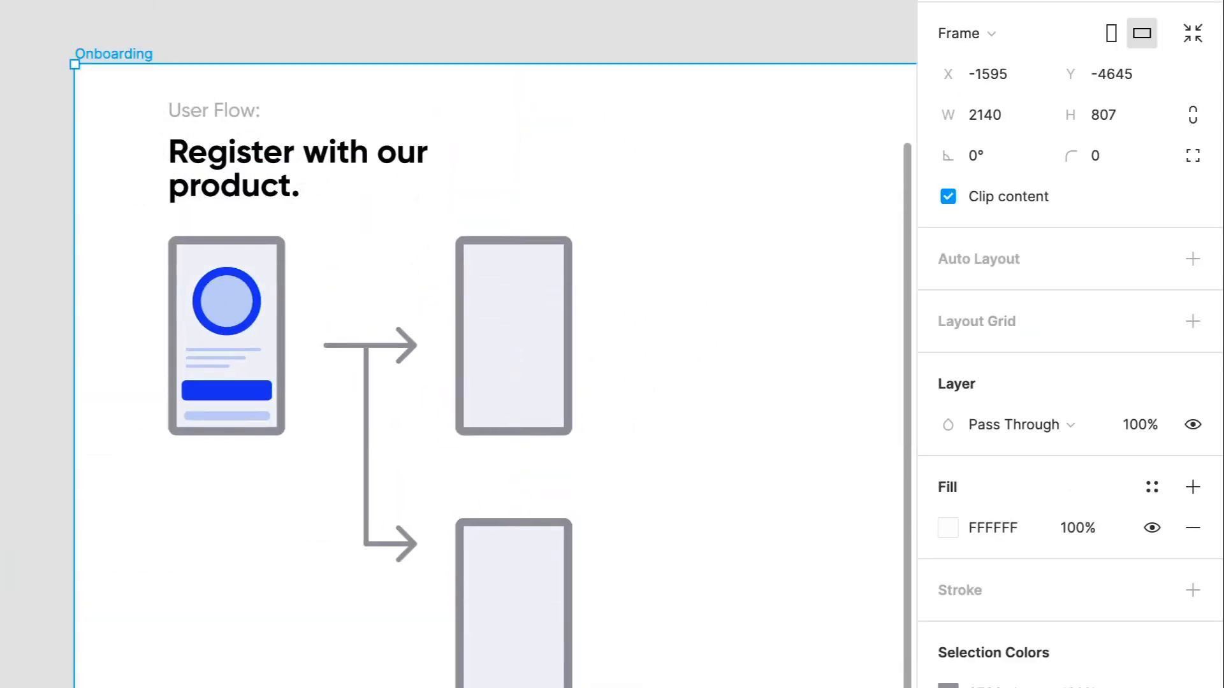
drag(663, 682, 663, 676)
scroll(666, 524, up, 3)
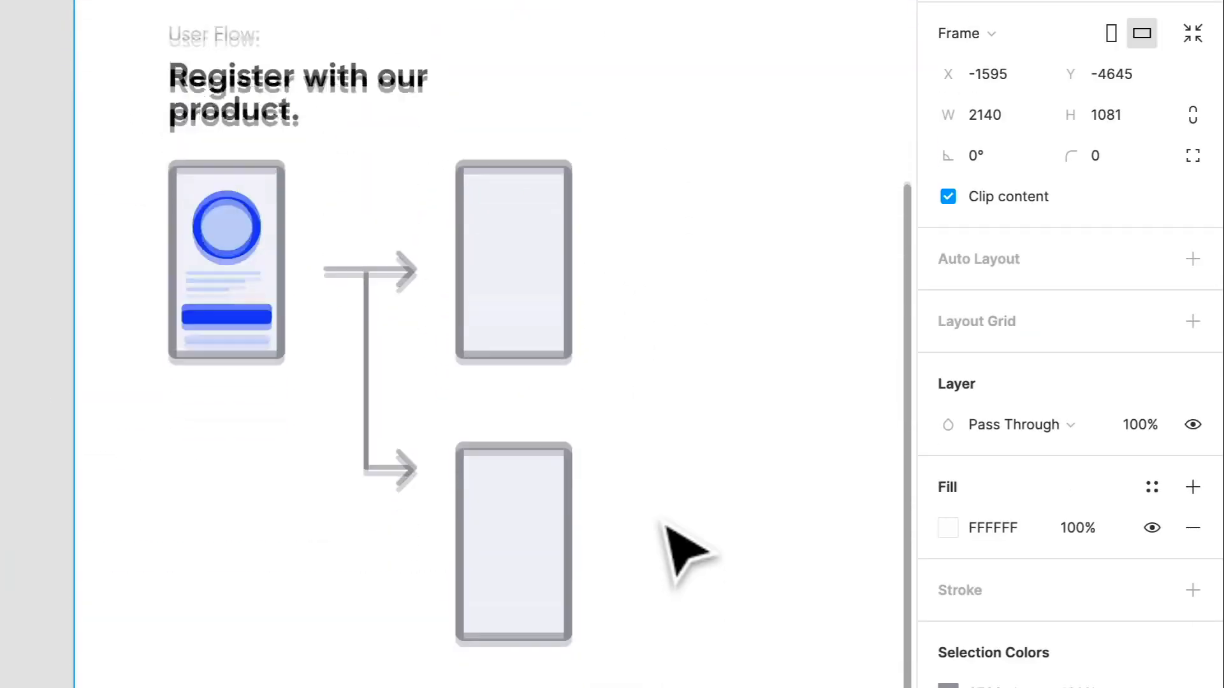
- Move the lower blank screen further down, widening the gap below the upper blank screen
scroll(663, 659, up, 4)
drag(486, 520, 480, 560)
key(ctrl+z)
drag(462, 487, 460, 549)
- Move the lower arrow down level with the lower blank screen and lengthen the vertical connector line to meet it
drag(247, 417, 240, 593)
click(179, 409)
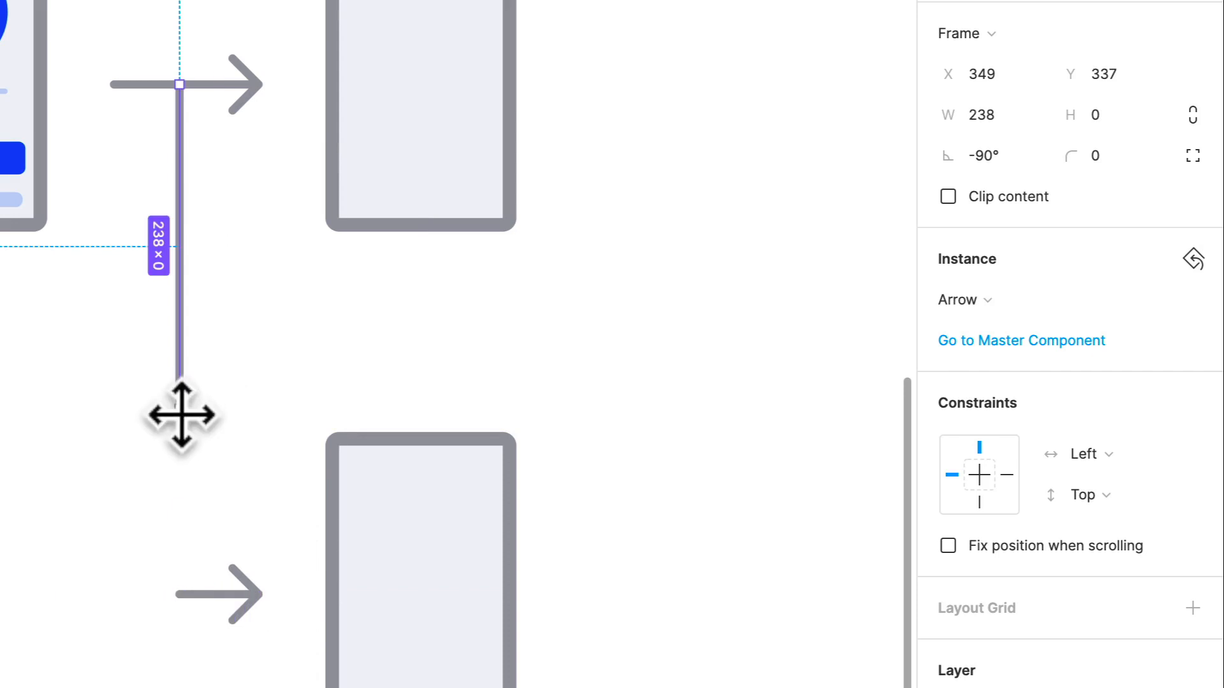
drag(181, 415, 186, 590)
click(273, 369)
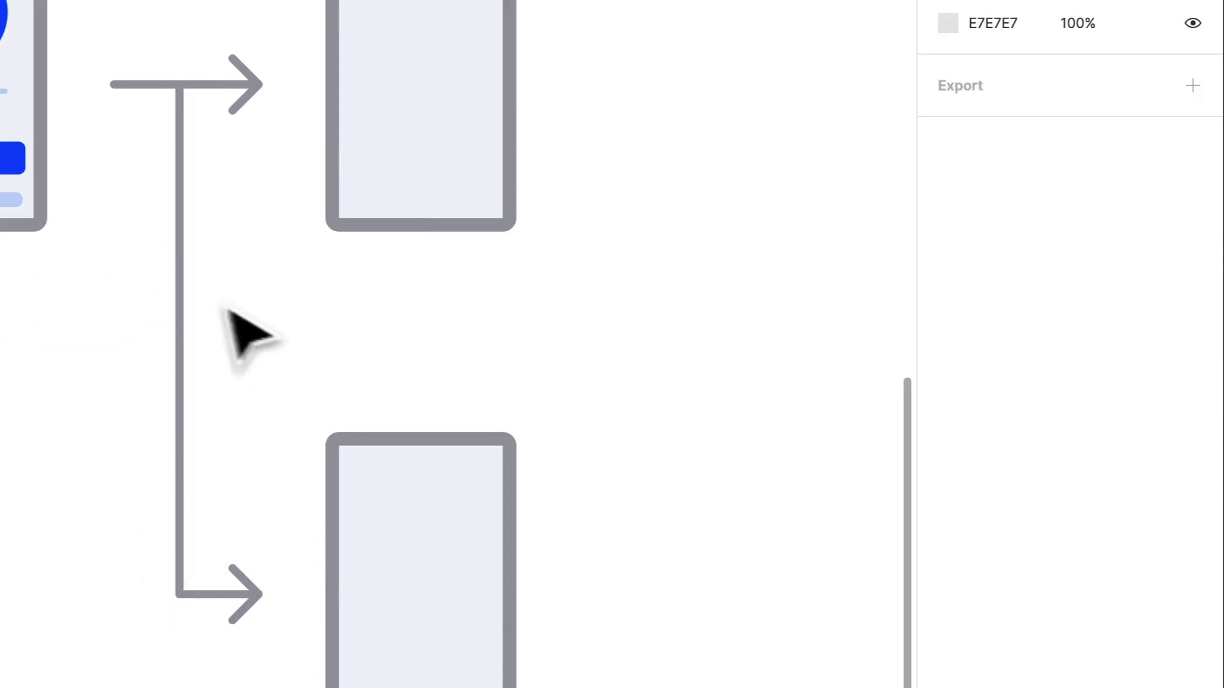
- Select the vertical connector line and the lower arrow together, then show the layer list with its groups collapsed
click(181, 331)
click(200, 498)
scroll(199, 496, up, 3)
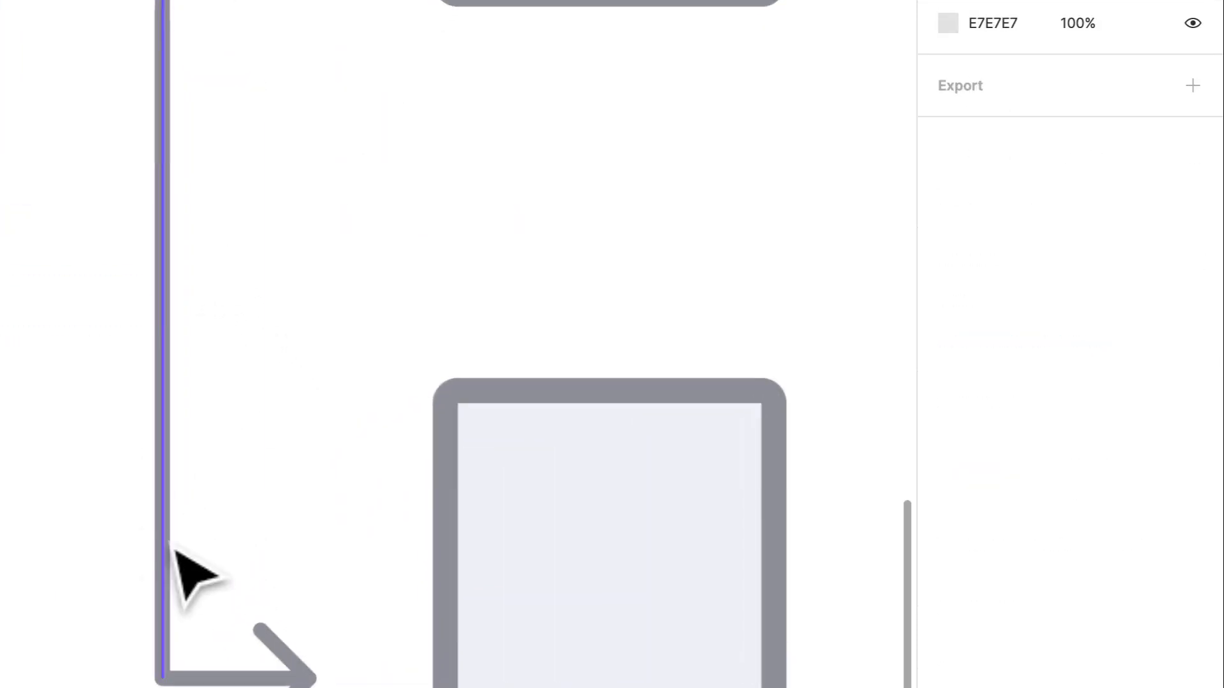
click(166, 546)
shift+click(297, 664)
scroll(307, 557, down, 4)
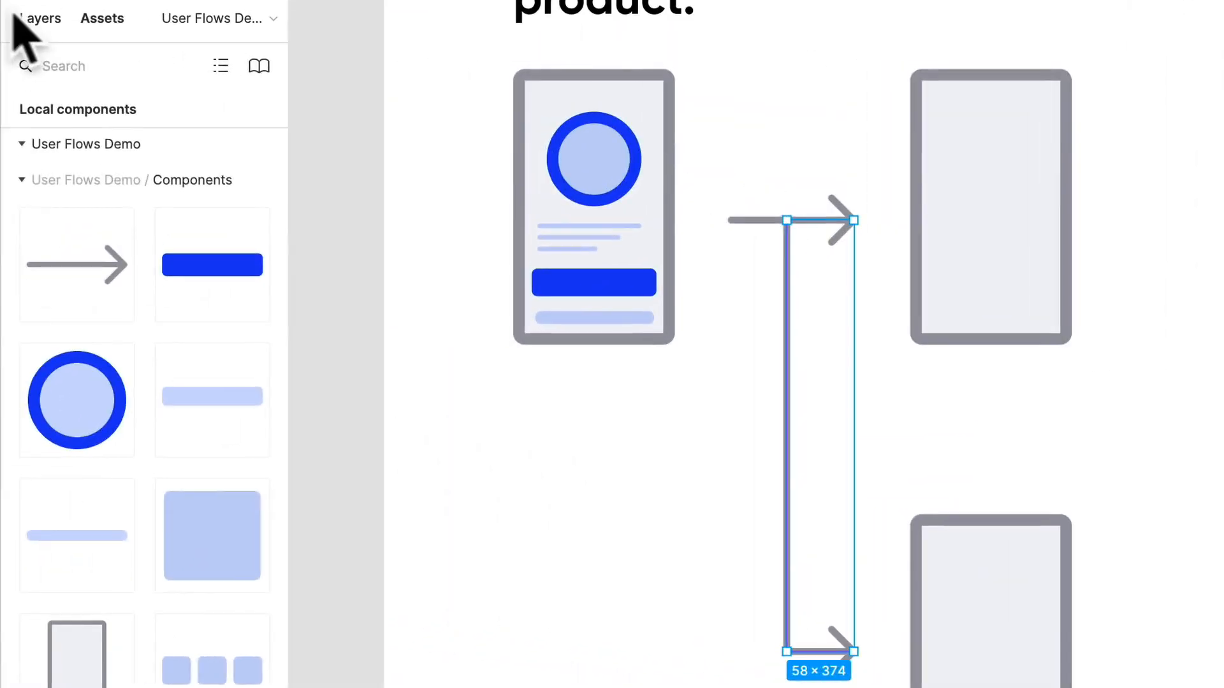
click(29, 19)
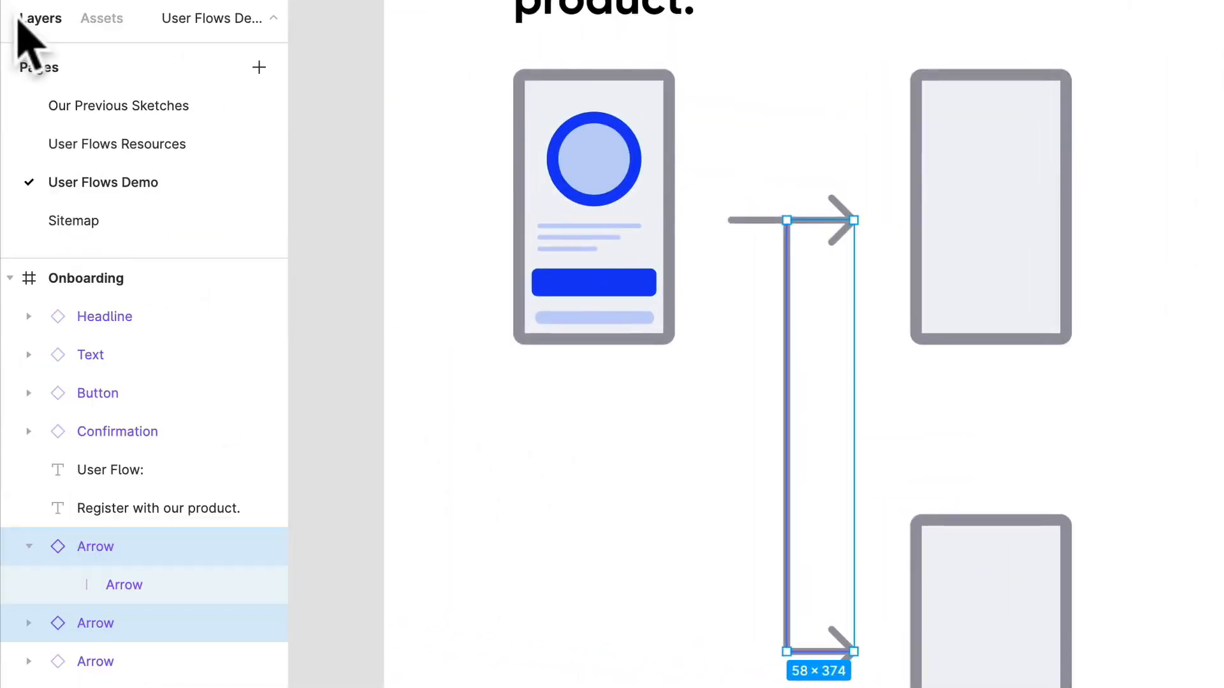
key(super+z)
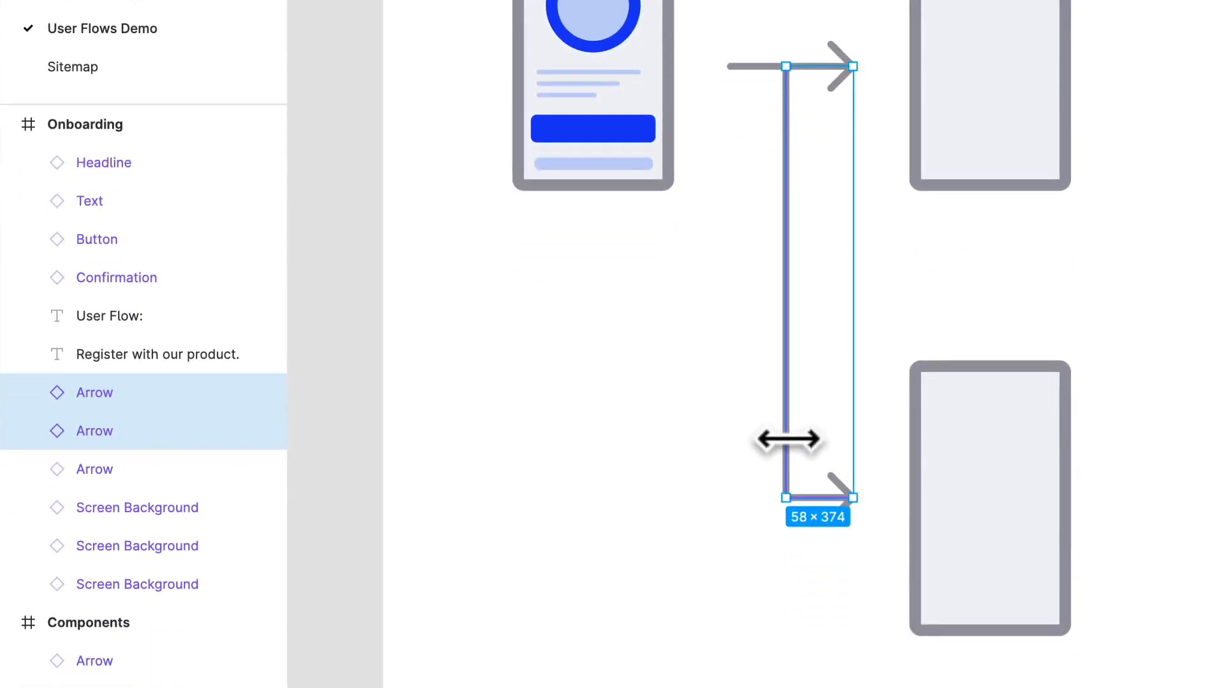
- Reselect the vertical line and lower arrow and look through the commands available for them
click(713, 385)
drag(702, 369, 845, 621)
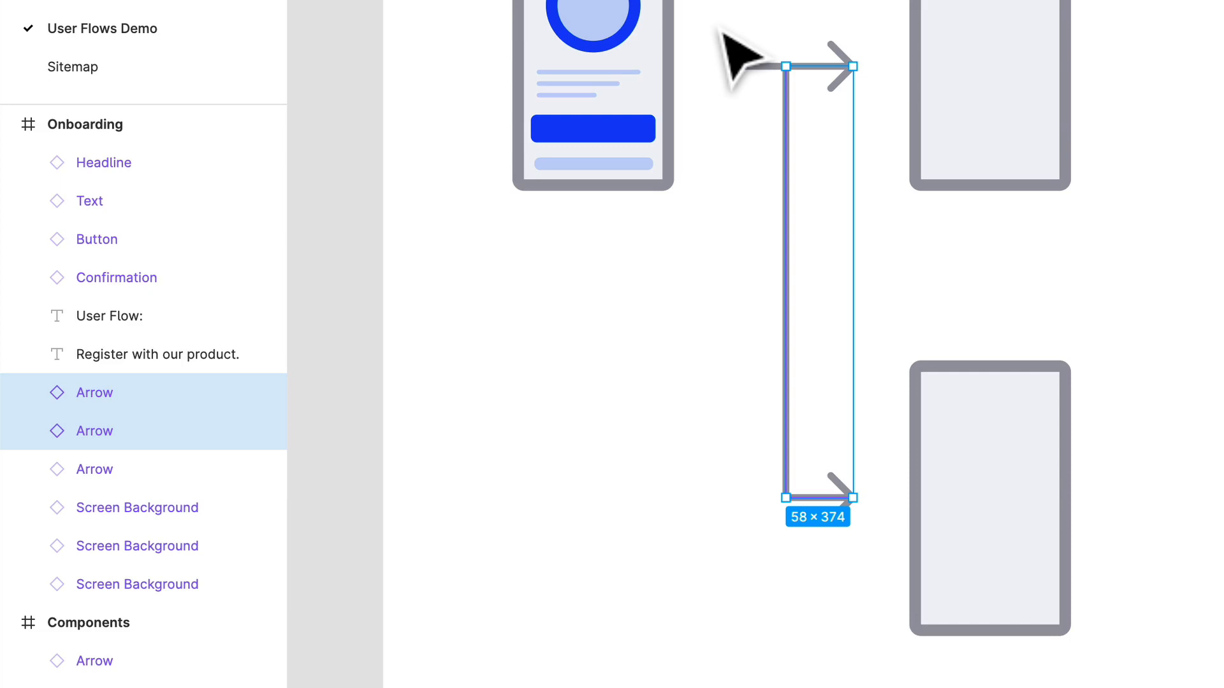
right_click(783, 280)
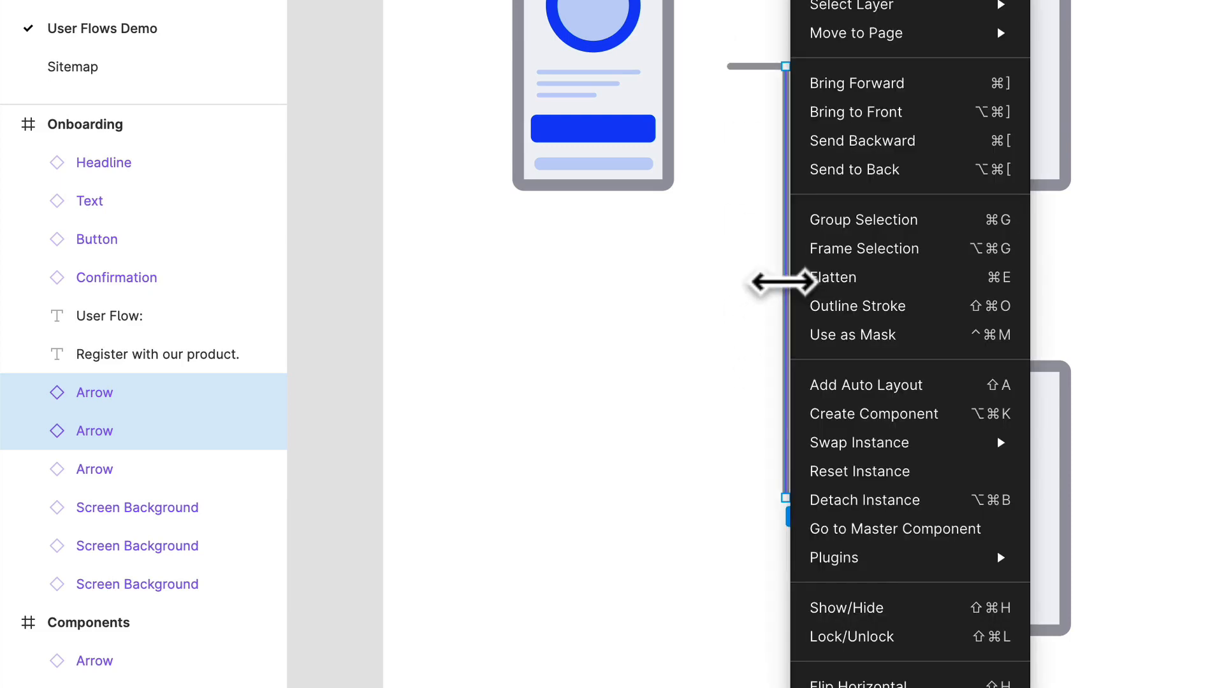
click(704, 411)
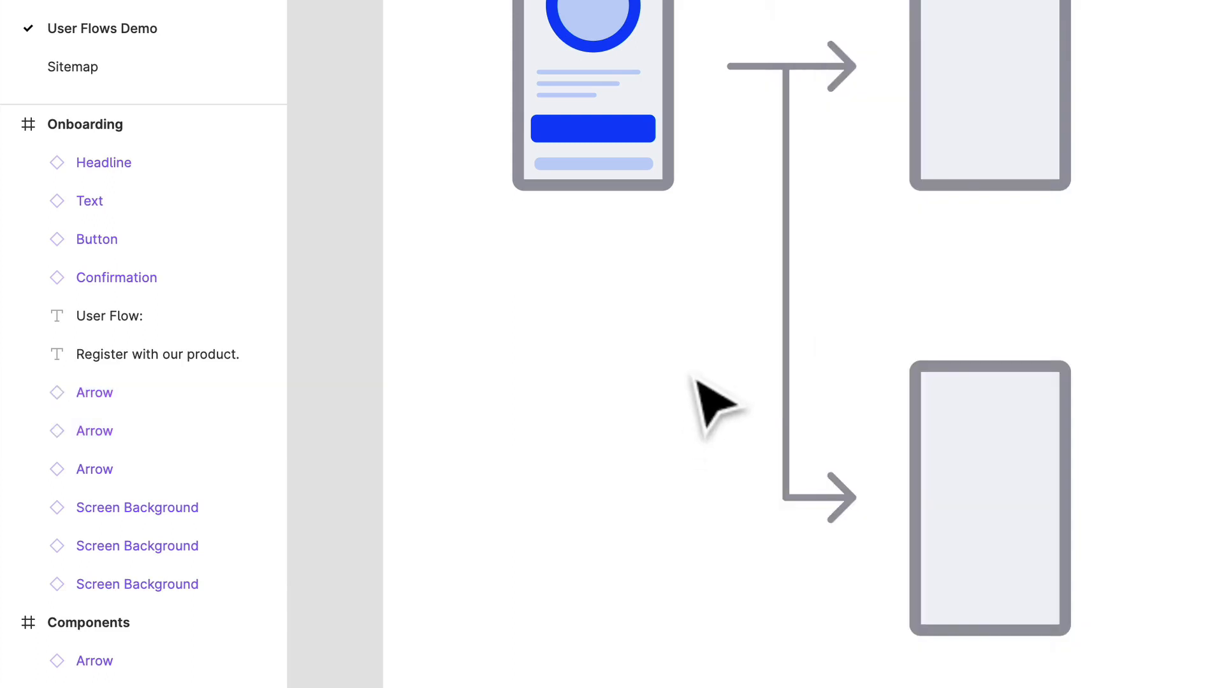
- Detach the vertical line and lower arrow instances and combine them into one component named Second Arrow
drag(688, 361, 844, 562)
key(alt)
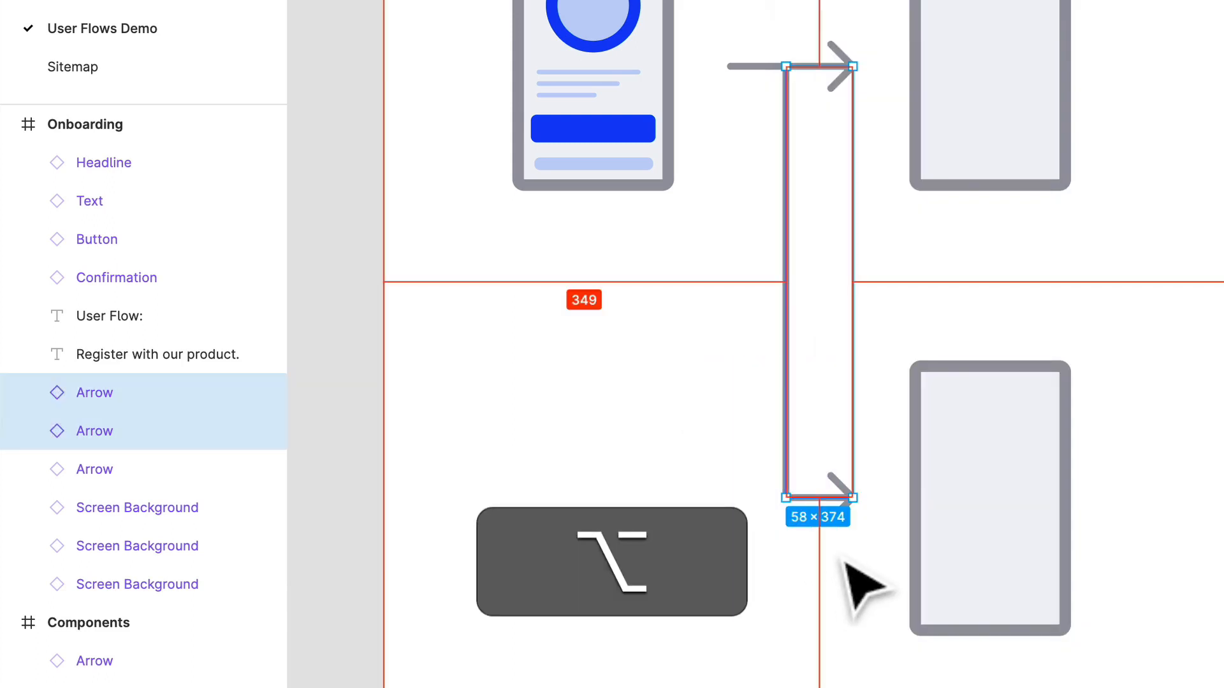
key(alt+super)
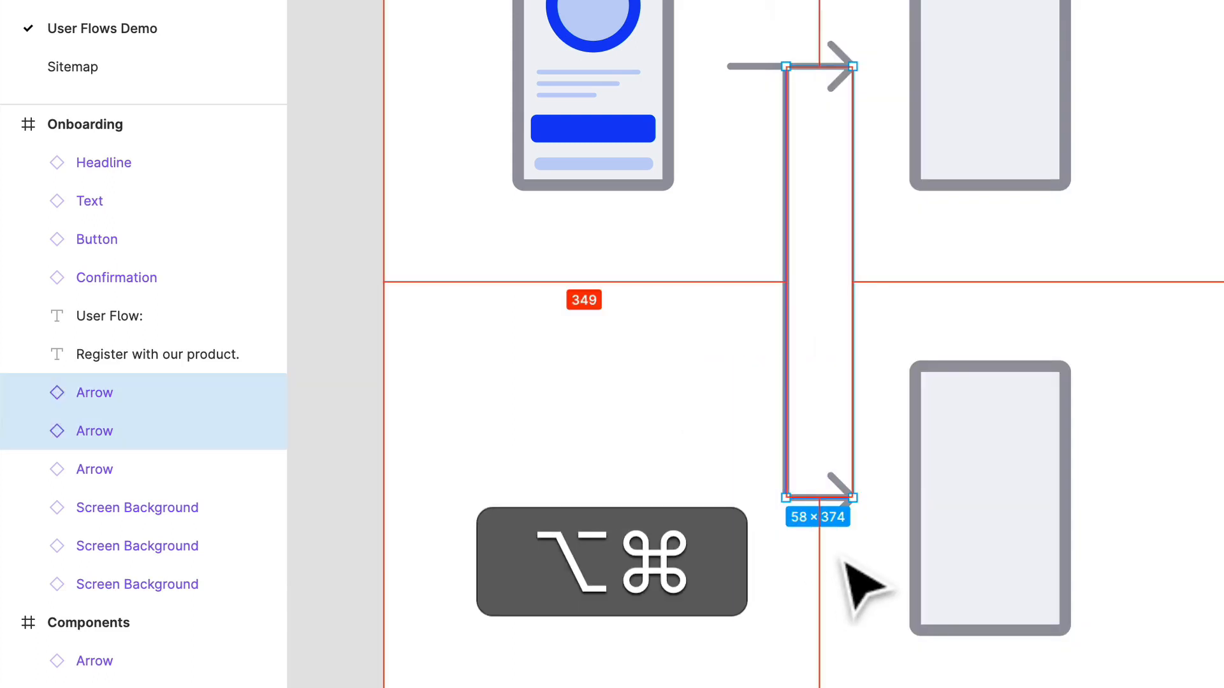
key(alt+super+b)
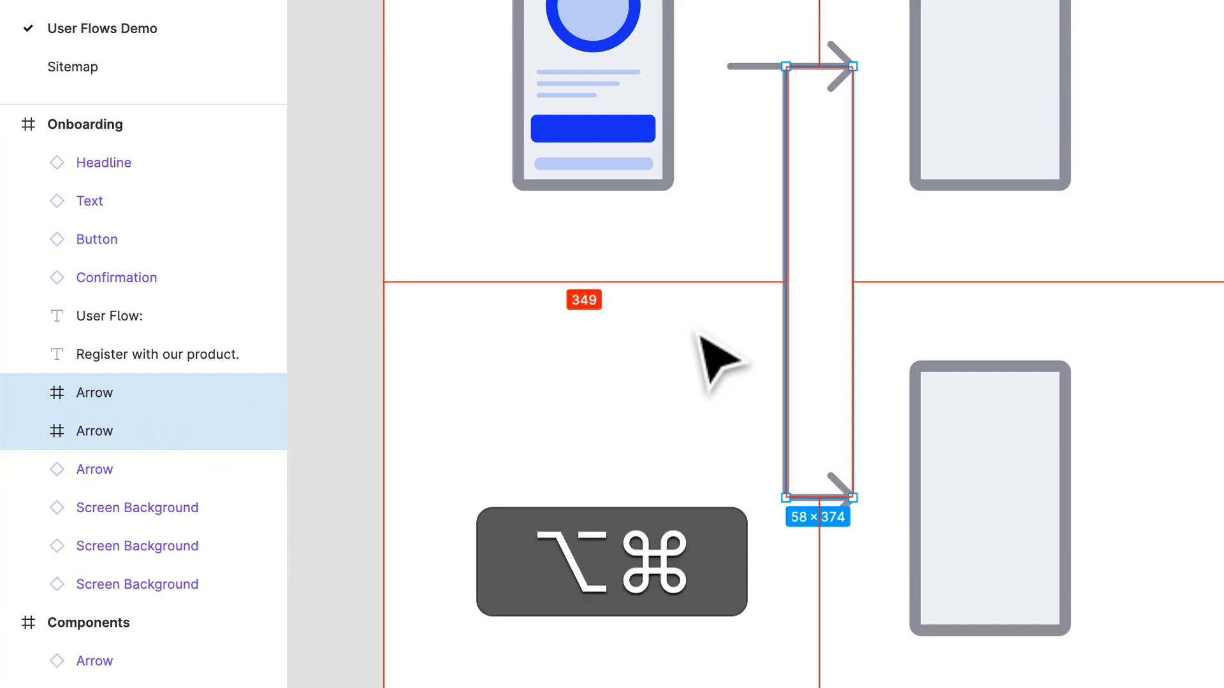
key(alt+super+k)
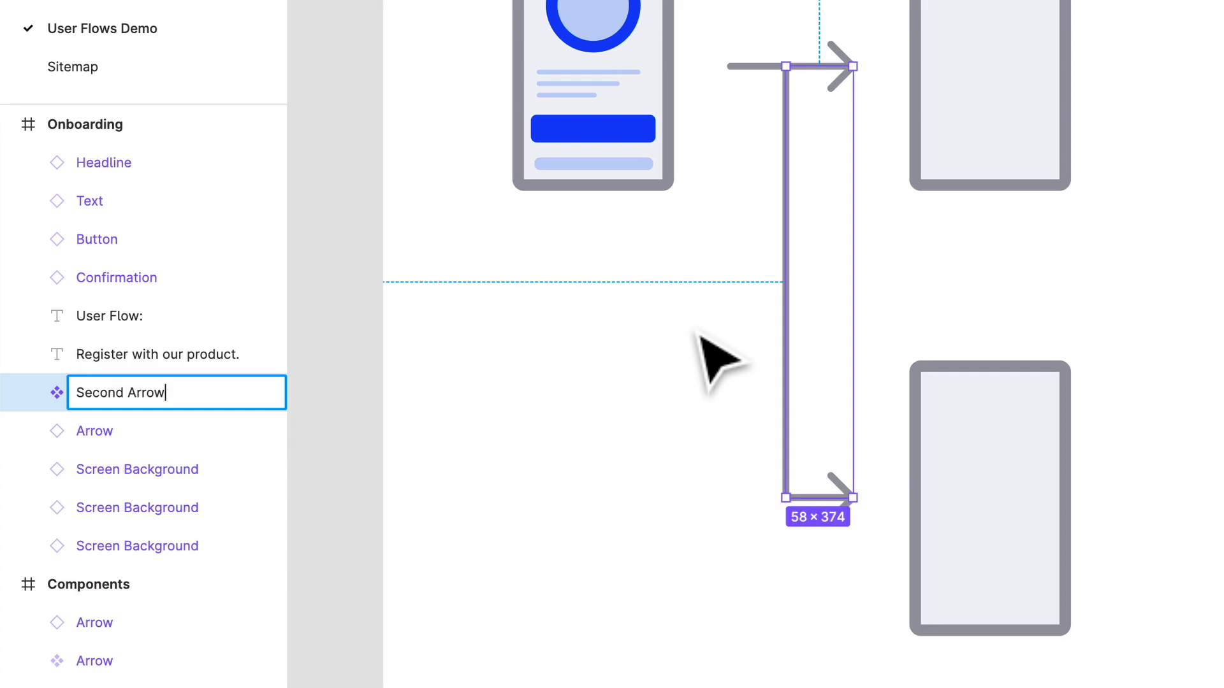
key(Return)
- Duplicate Second Arrow in place and move its main component into the Components frame, between the blue circle and the example screens
key(super+d)
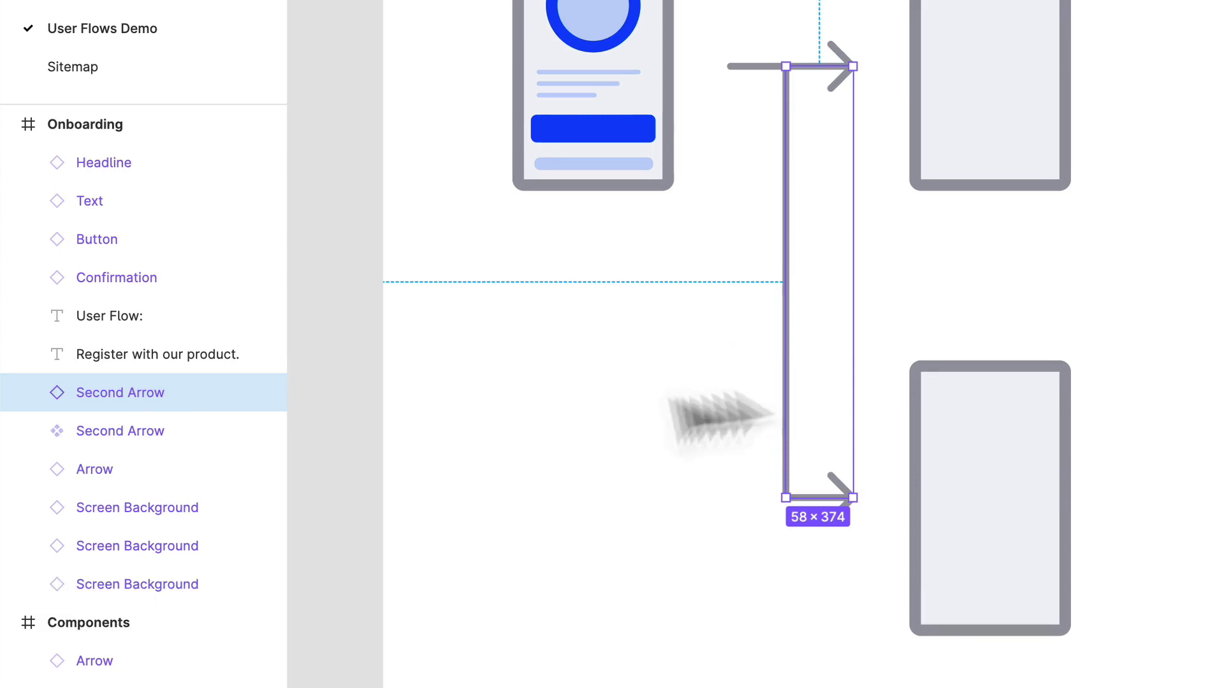
click(115, 433)
scroll(886, 427, down, 5)
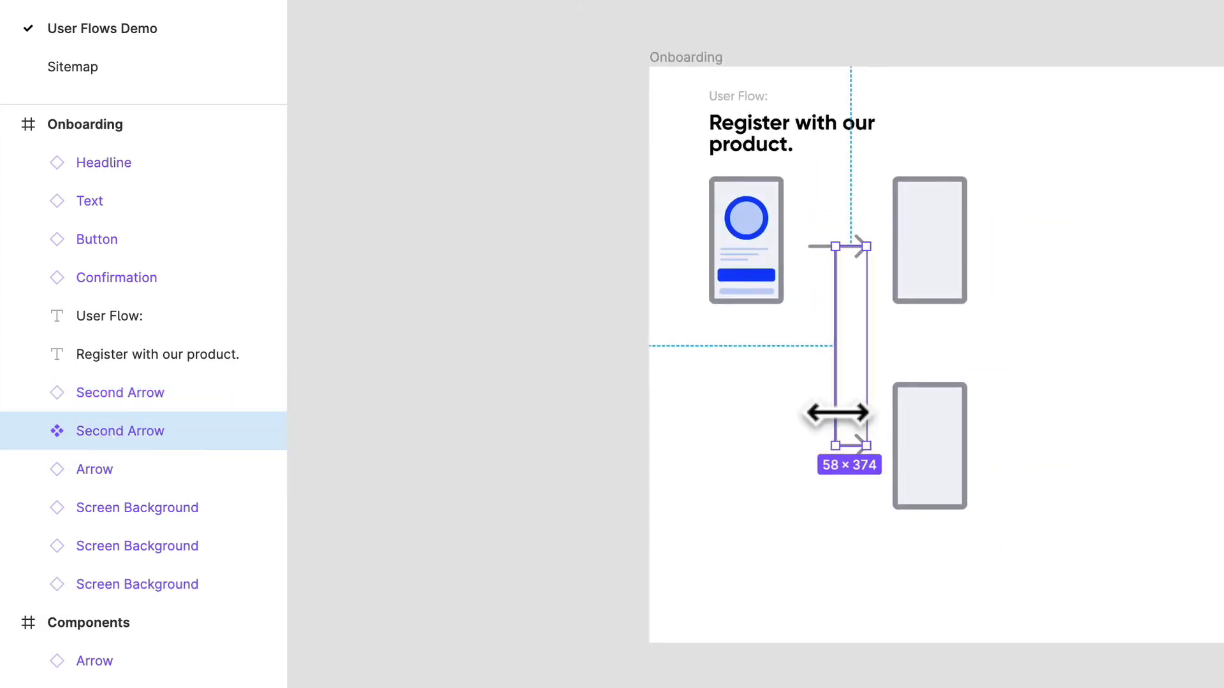
drag(857, 418, 1142, 114)
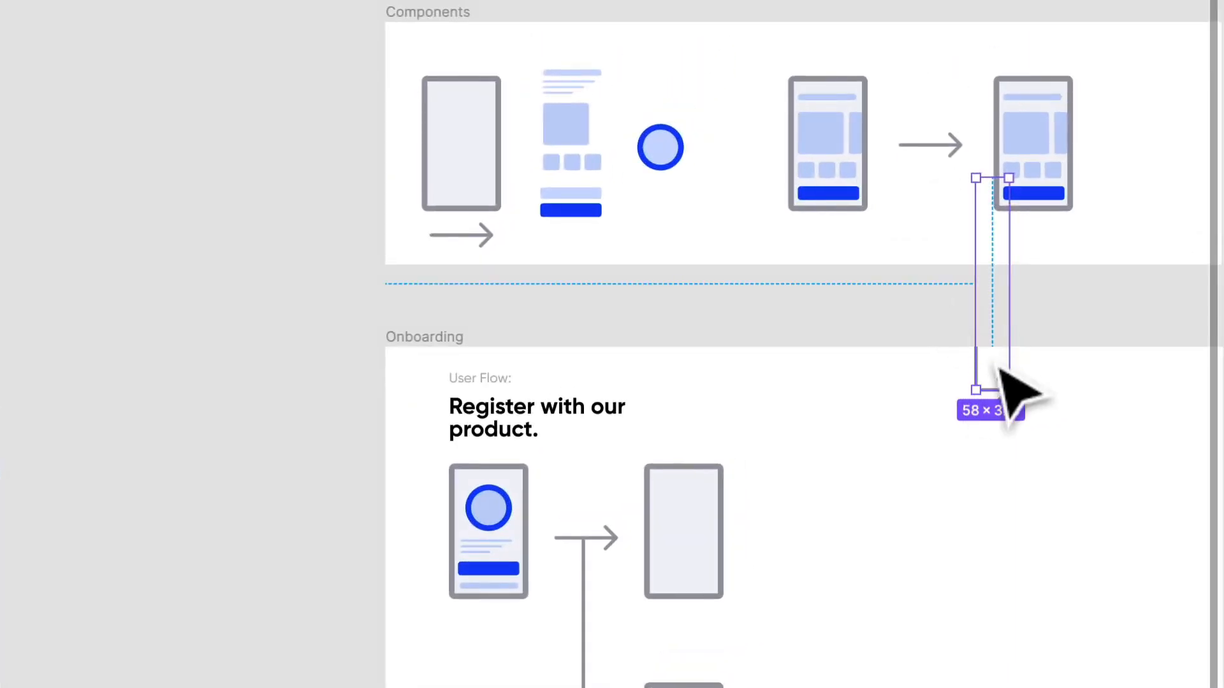
drag(999, 369, 743, 228)
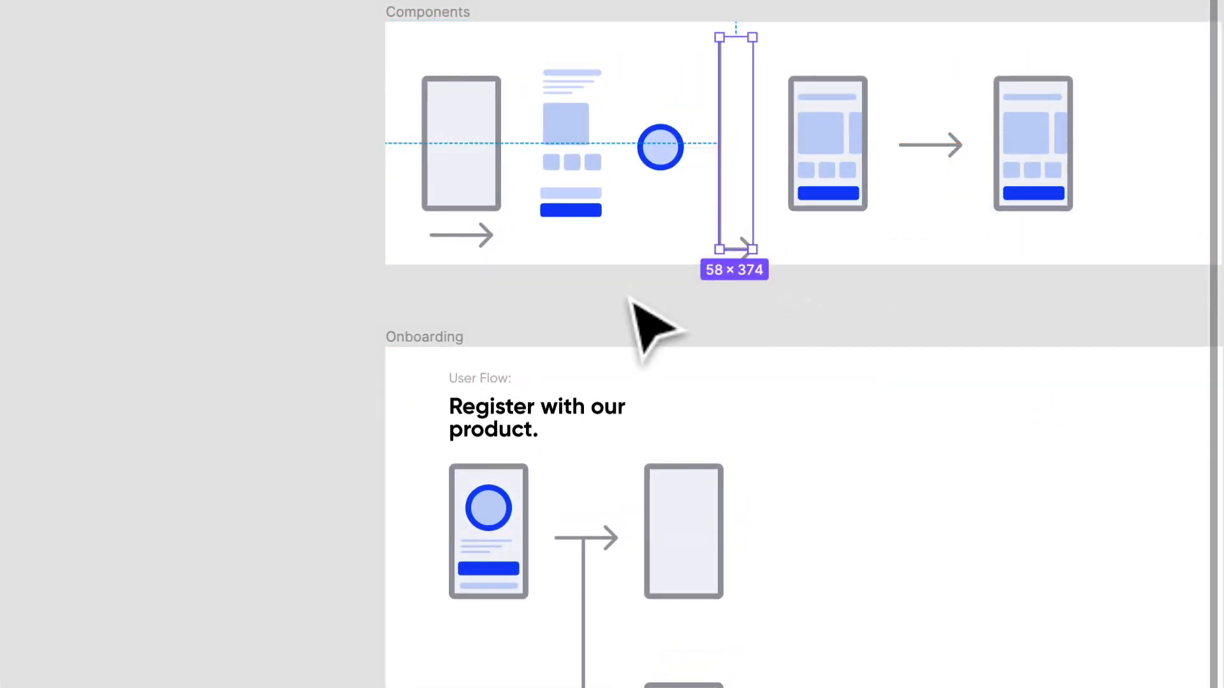
- Select the Second Arrow instance in the Onboarding frame and examine how it connects the first screen to the lower one
scroll(682, 395, down, 3)
scroll(819, 435, up, 3)
click(474, 283)
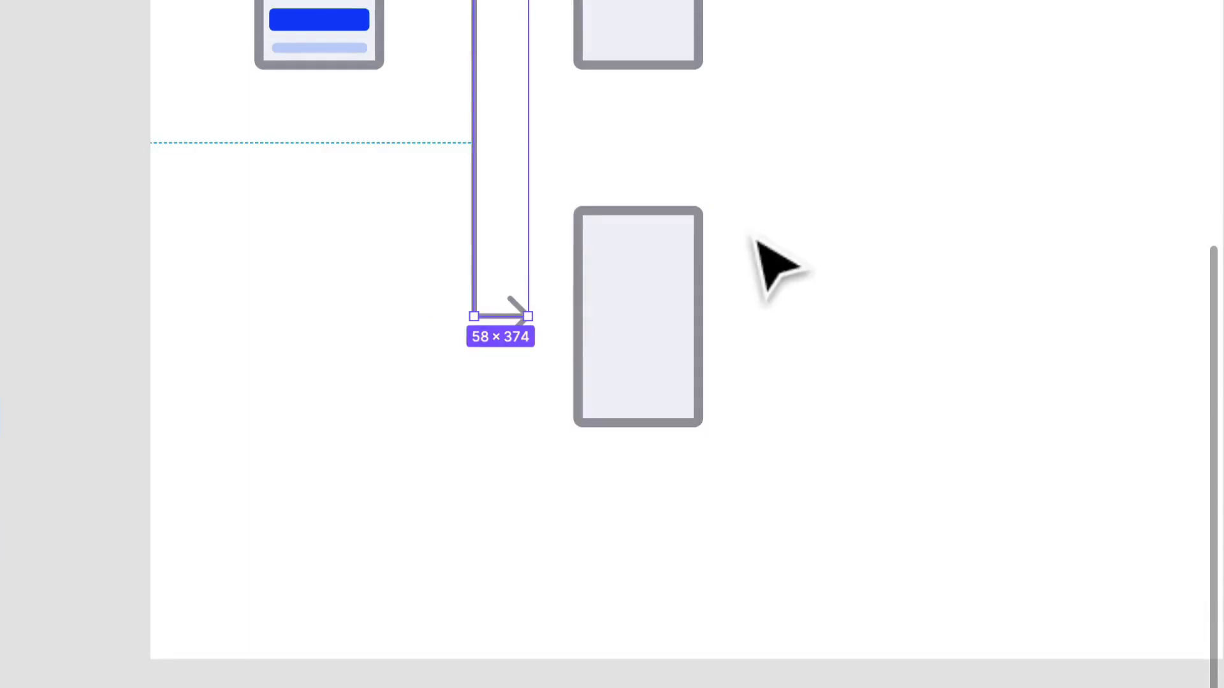
scroll(647, 300, up, 3)
scroll(606, 309, up, 3)
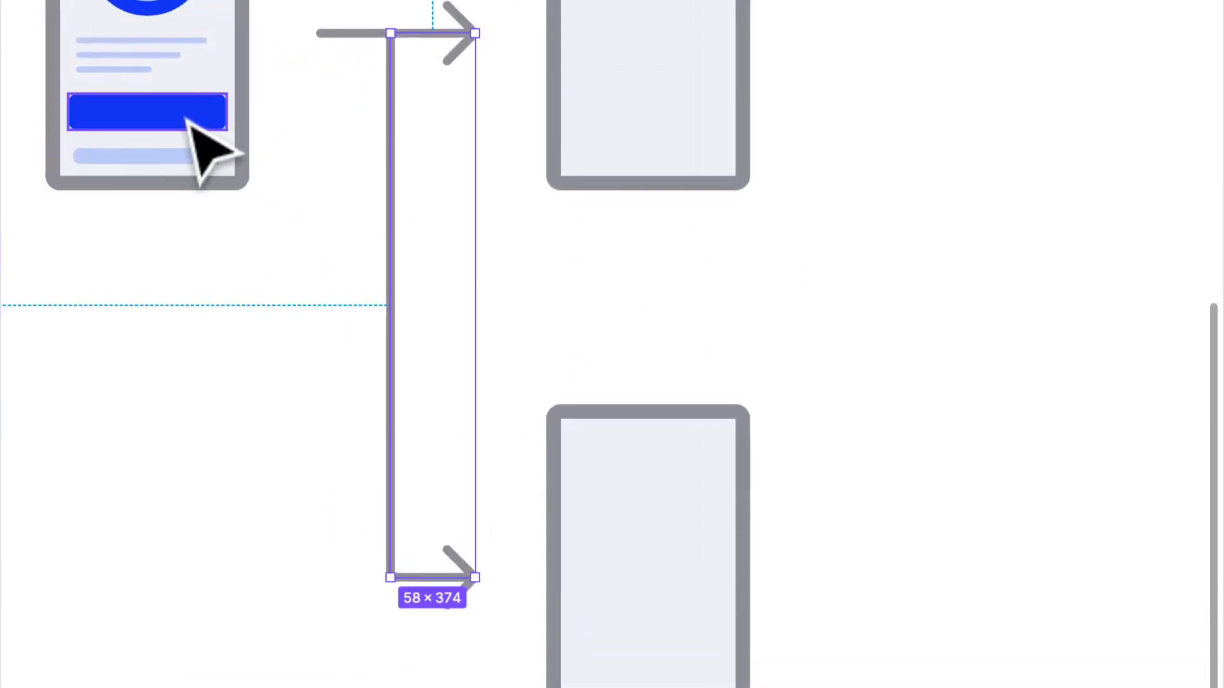
scroll(205, 150, up, 3)
scroll(46, 300, left, 2)
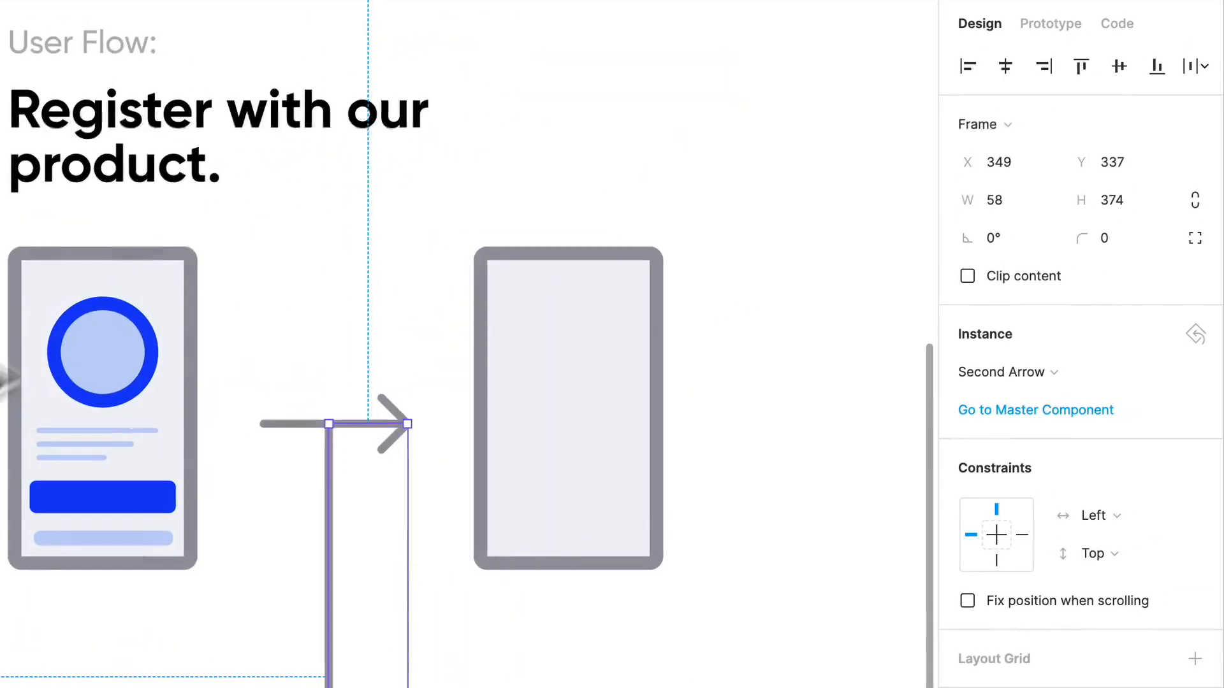
- Copy the "User Flow:" label to just below the first screen and change its text to "Step 1"
drag(106, 61, 128, 653)
double_click(102, 633)
text(Step)
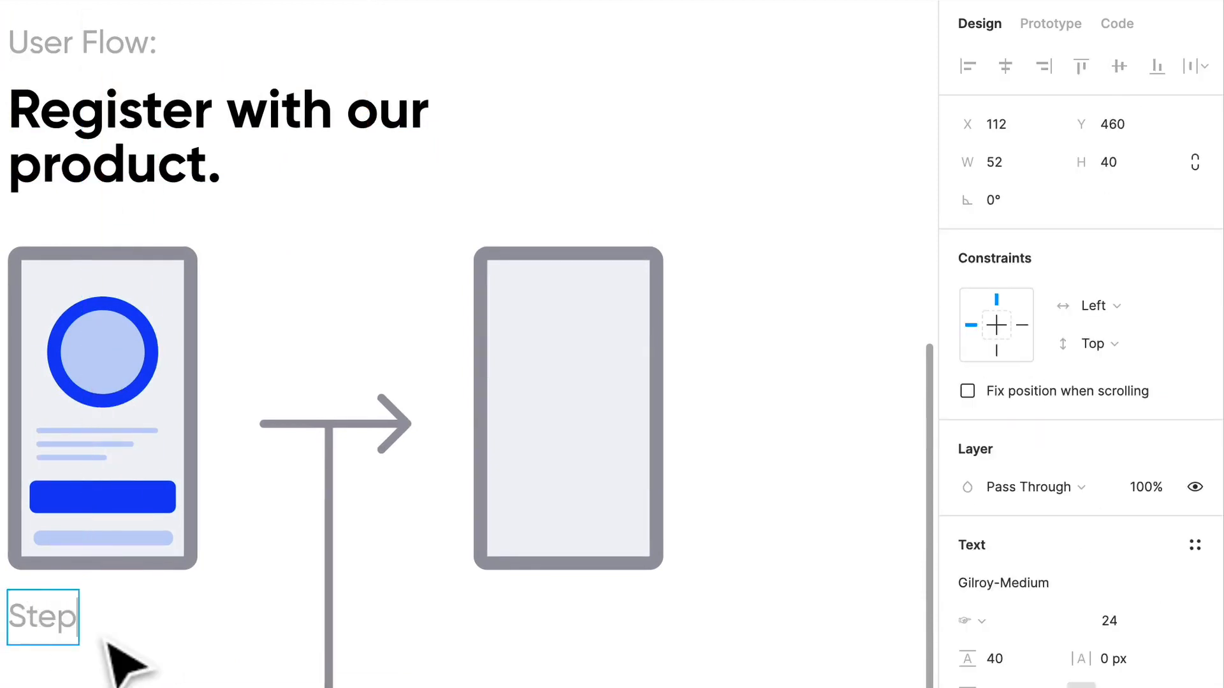
text( 1)
- Set the "Step 1" label's font size to 16 and its line height to 100%
key(ctrl+a)
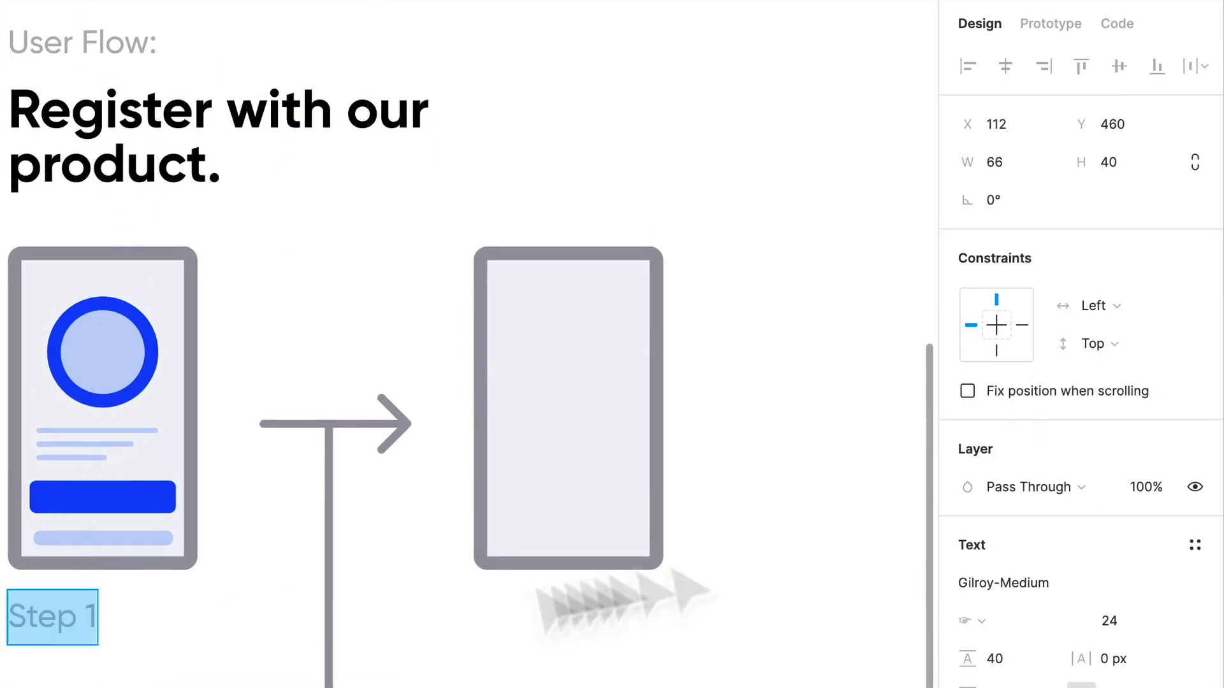
click(1115, 621)
text(1)
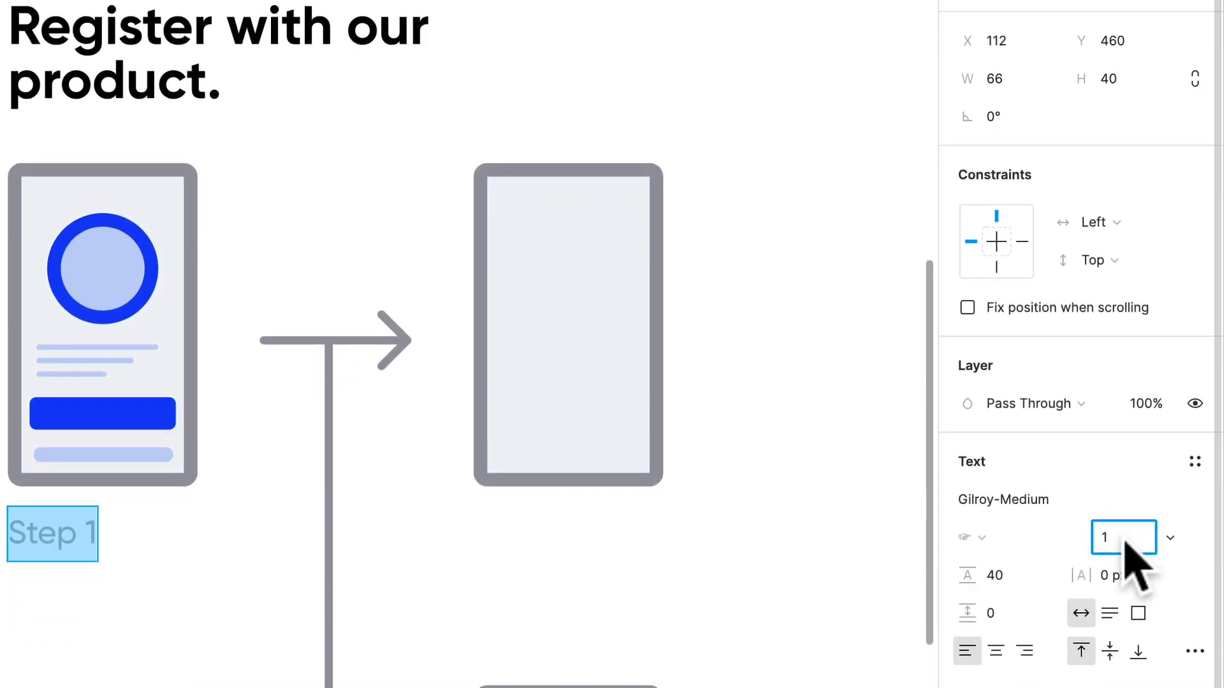
text(6)
click(997, 579)
text(100%)
key(Return)
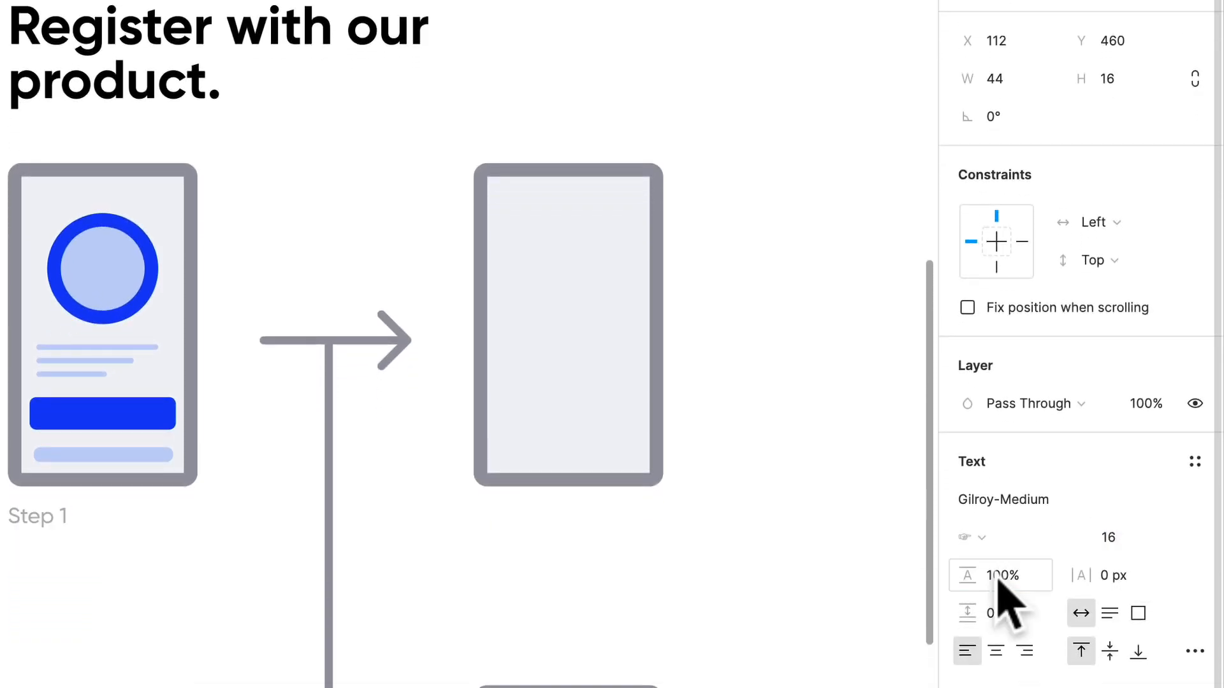
key(Escape)
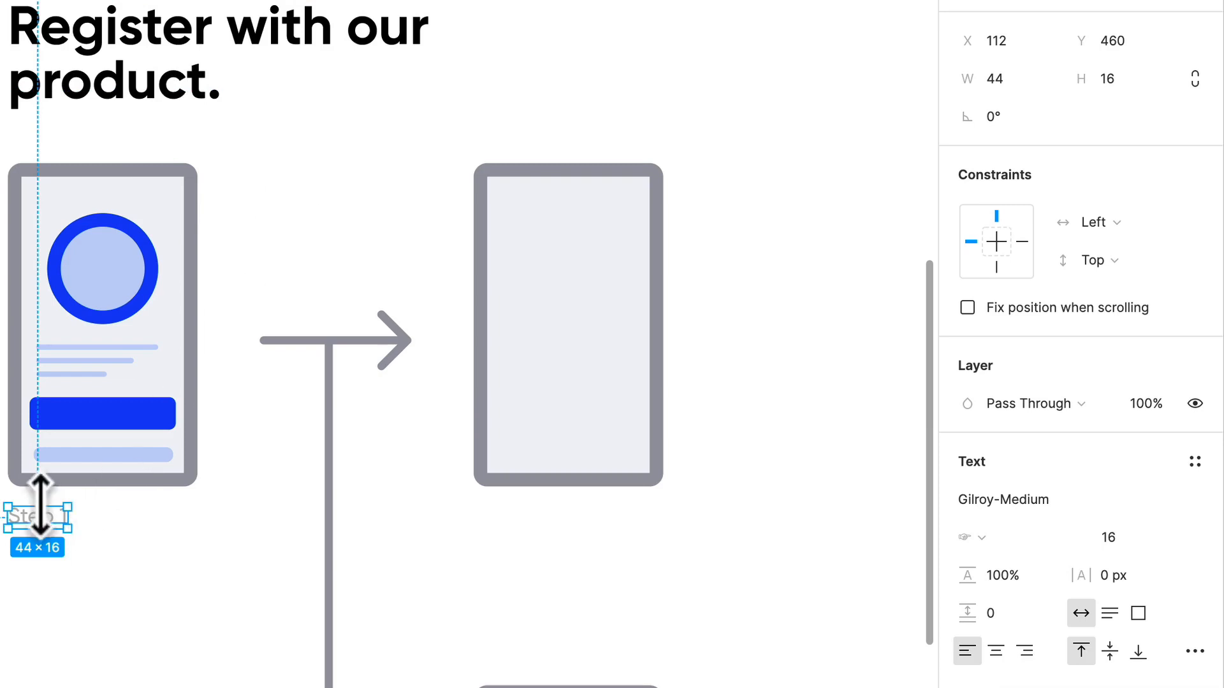
- Duplicate the "Step 1" label directly below itself at about Y 497 and set the copy's line height to 150%
drag(38, 516, 46, 571)
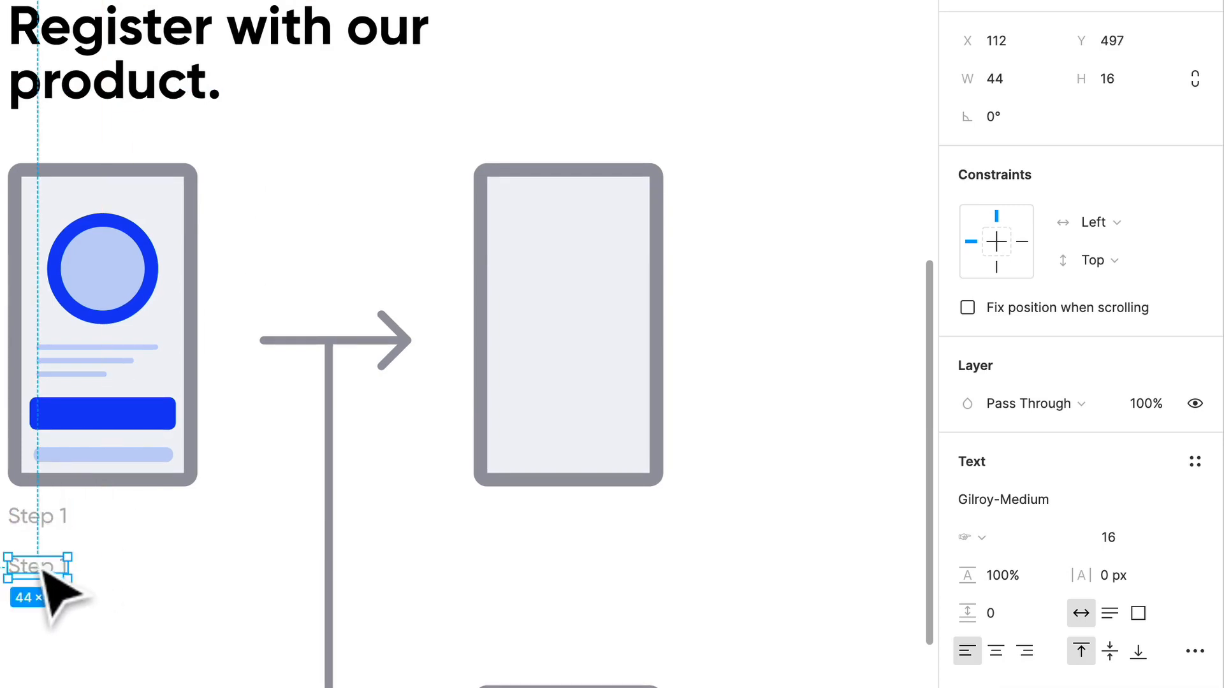
click(1018, 576)
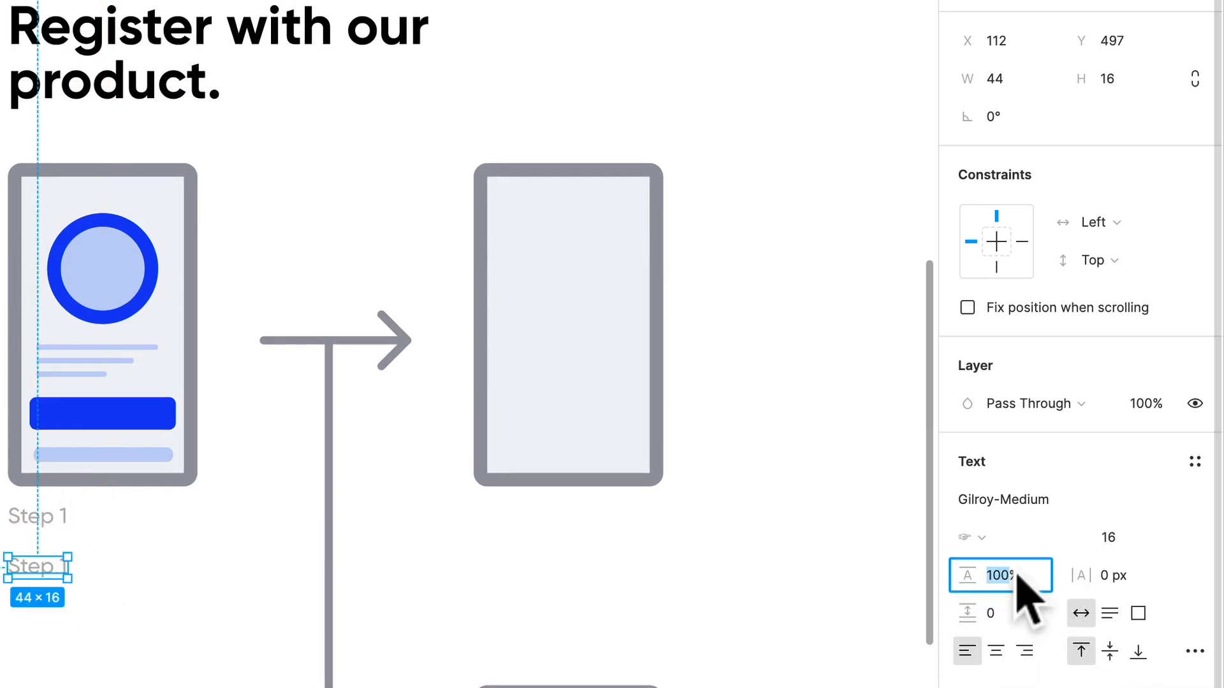
text(150%)
key(Return)
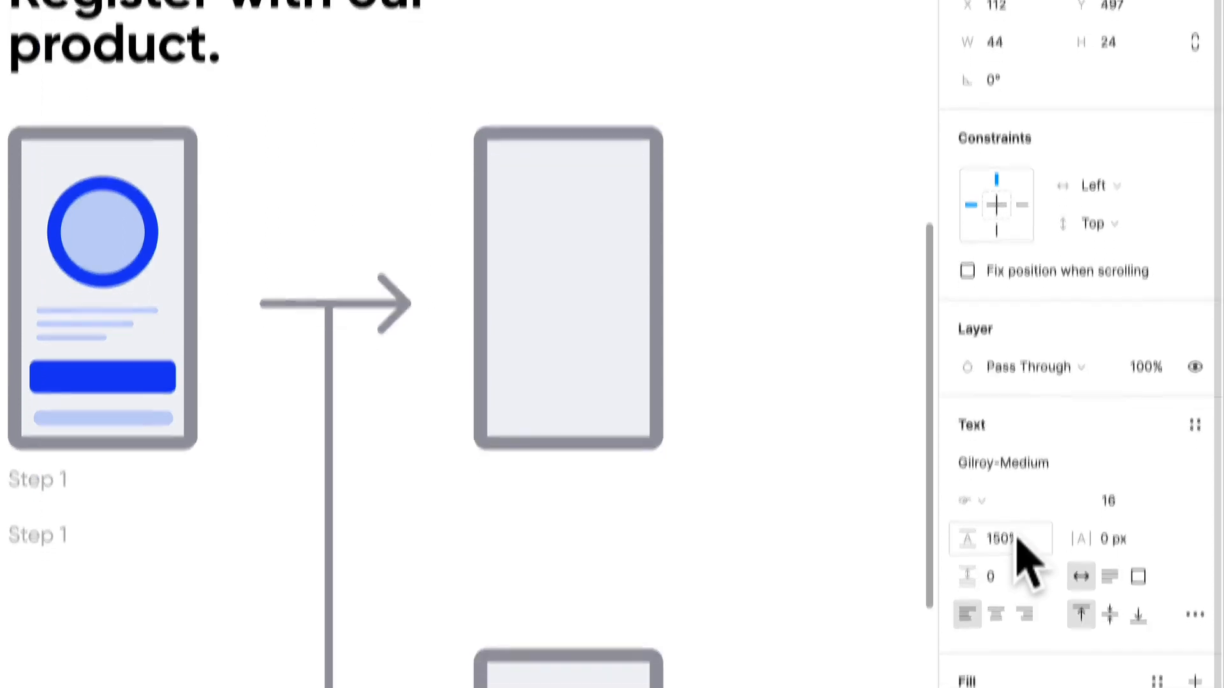
- Set the black fill of the lower "Step 1" copy to 100% opacity
click(1079, 580)
text(1)
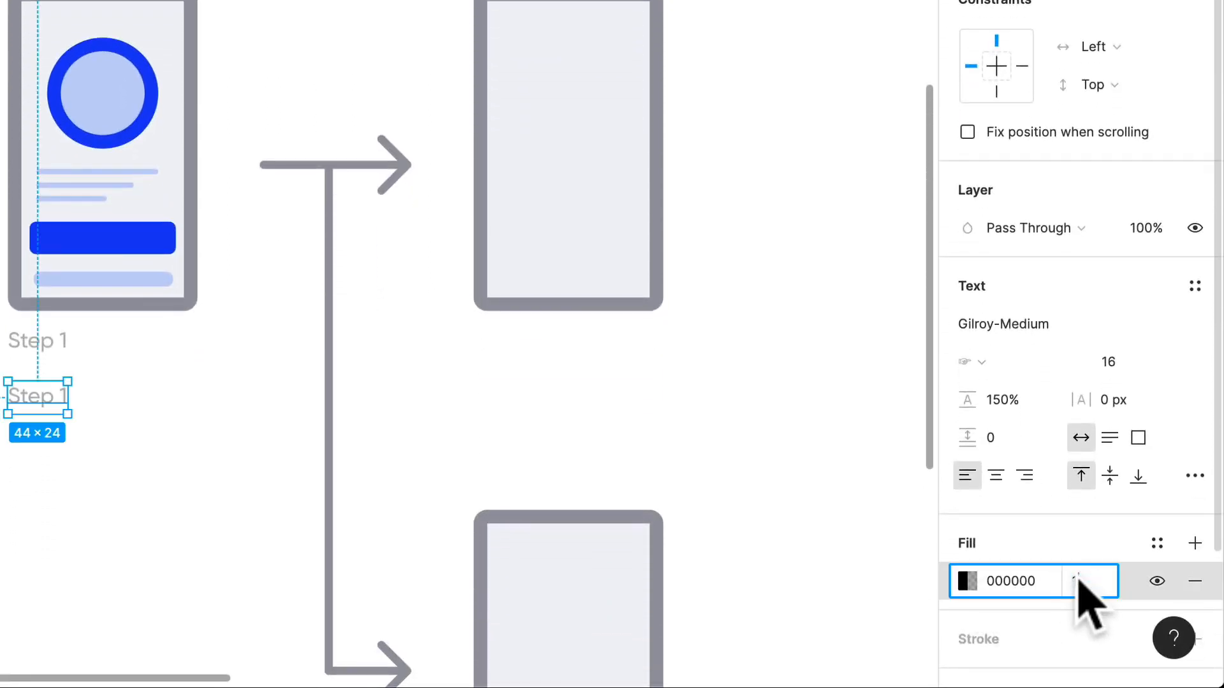
text(00)
key(Return)
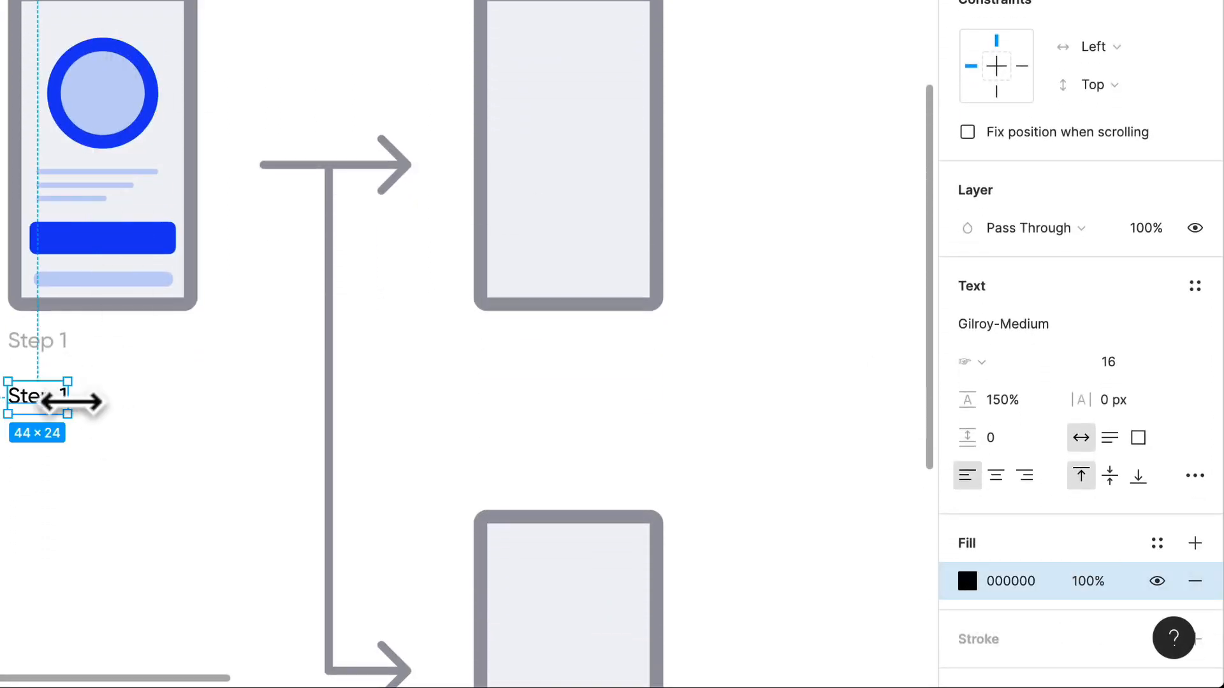
- Widen the lower "Step 1" text box to 140 to match the screen's width and add a colon to the upper label, "Step 1:"
drag(71, 401, 200, 404)
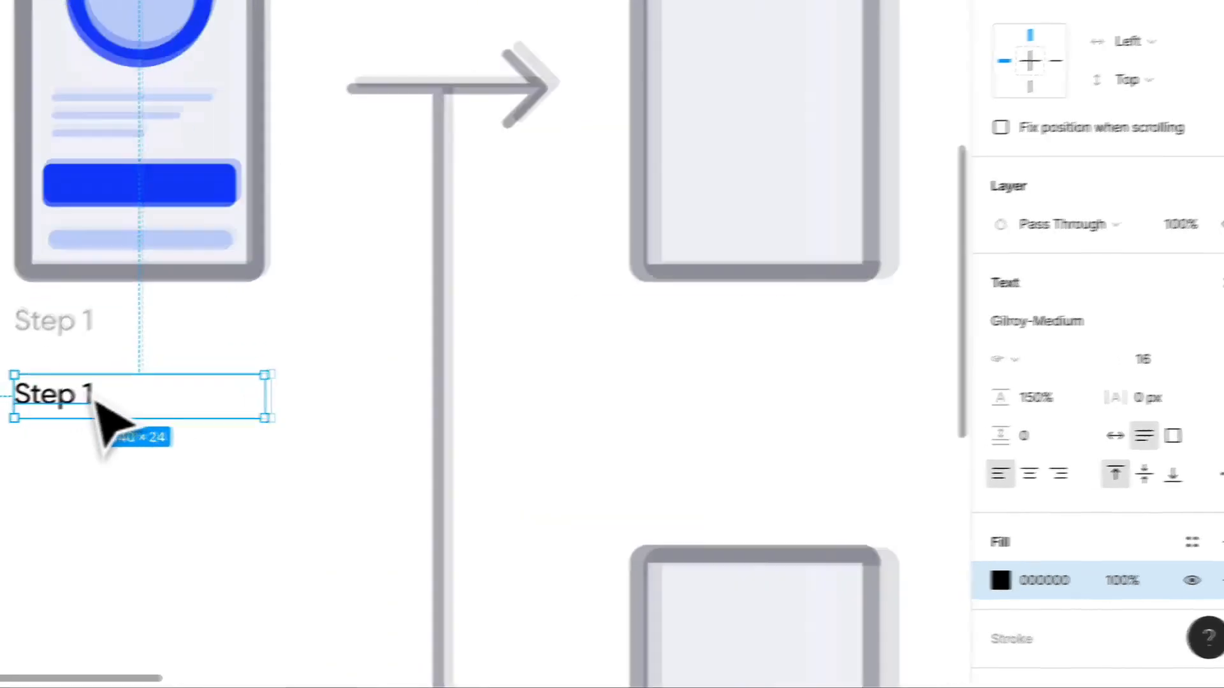
double_click(53, 395)
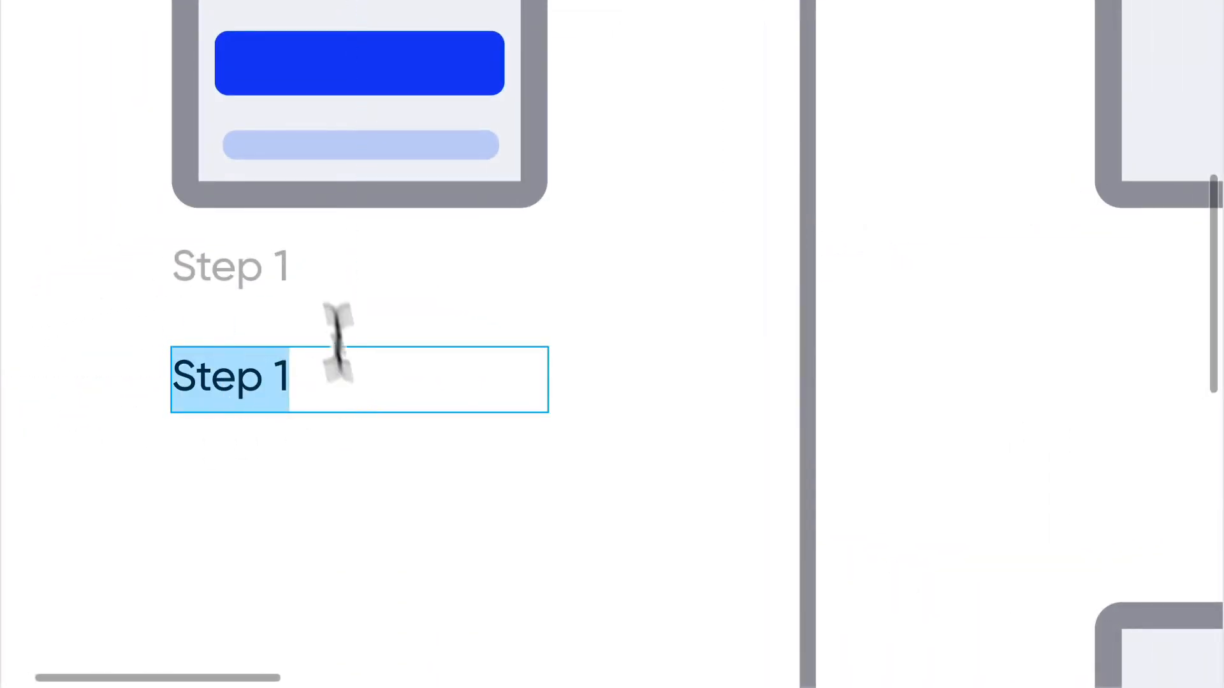
click(286, 265)
double_click(285, 265)
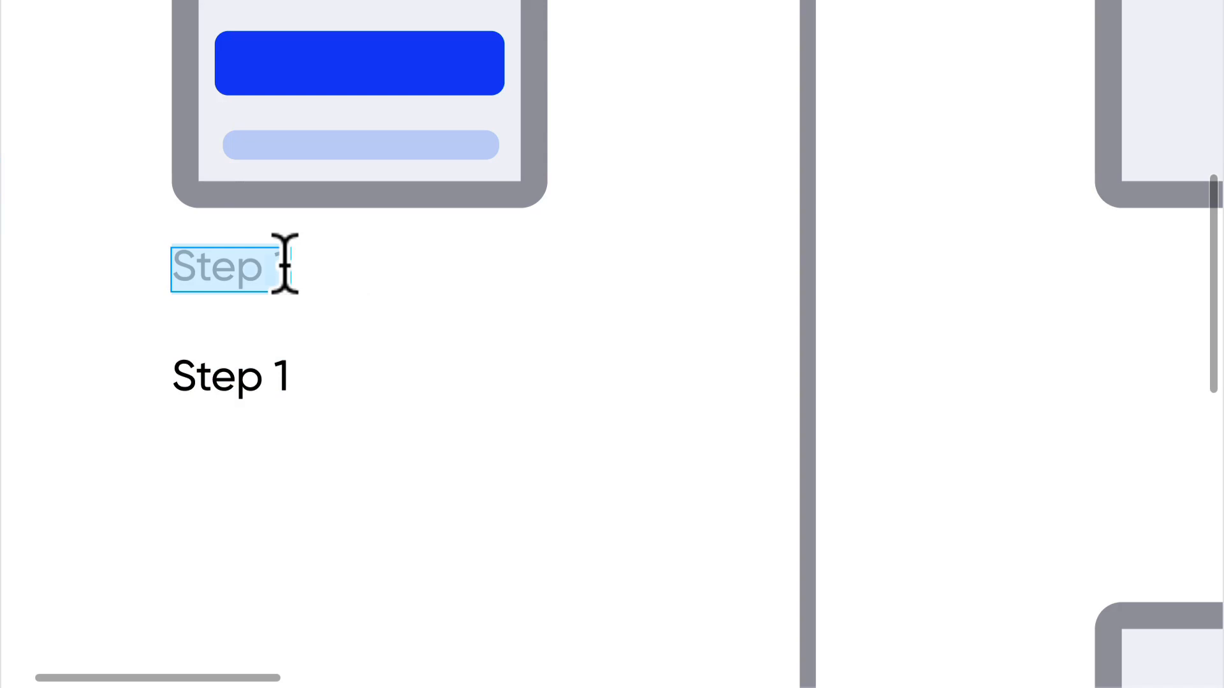
click(285, 265)
text(:)
- Replace the lower copy's text with "User arrives at our welcome screen and notices a button to proceed forward for registration."
double_click(255, 373)
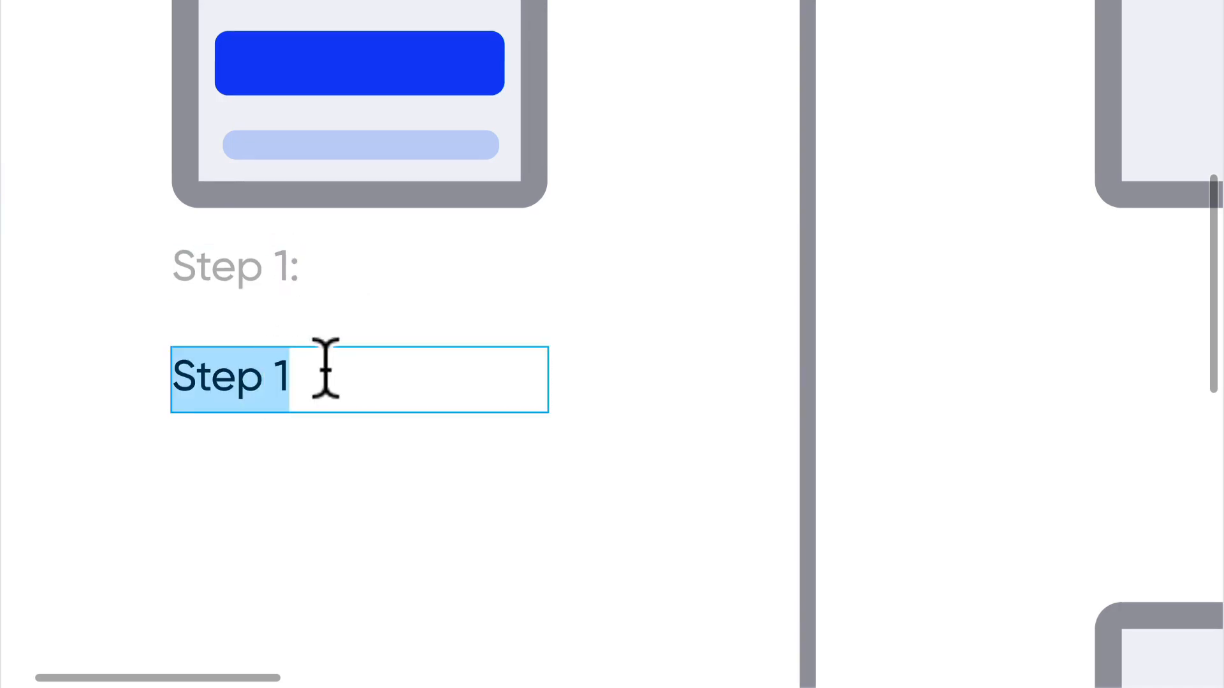
text(User arrives at our)
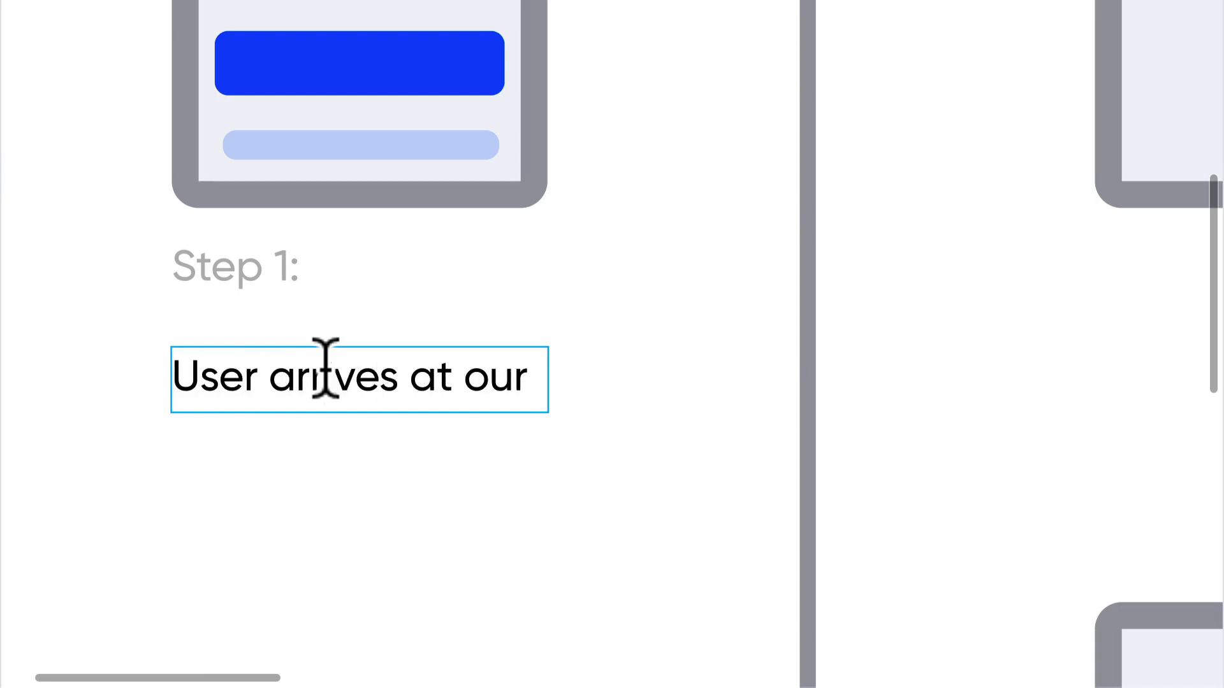
text(welcome s)
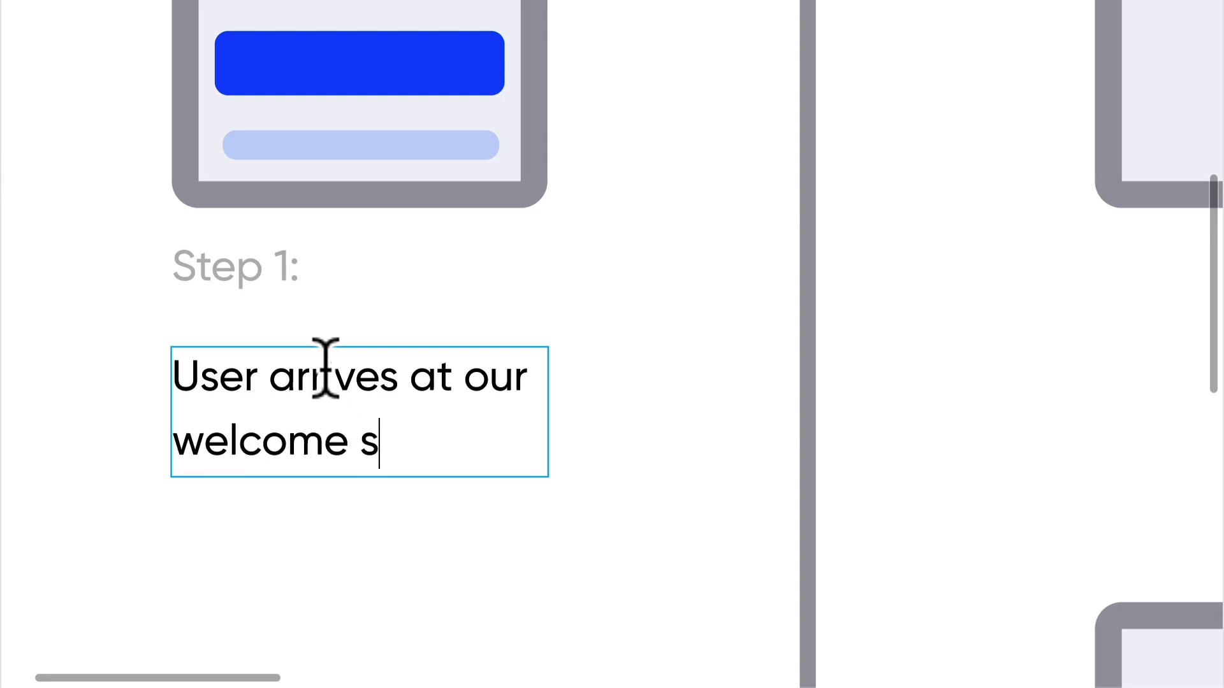
text(creen and noti)
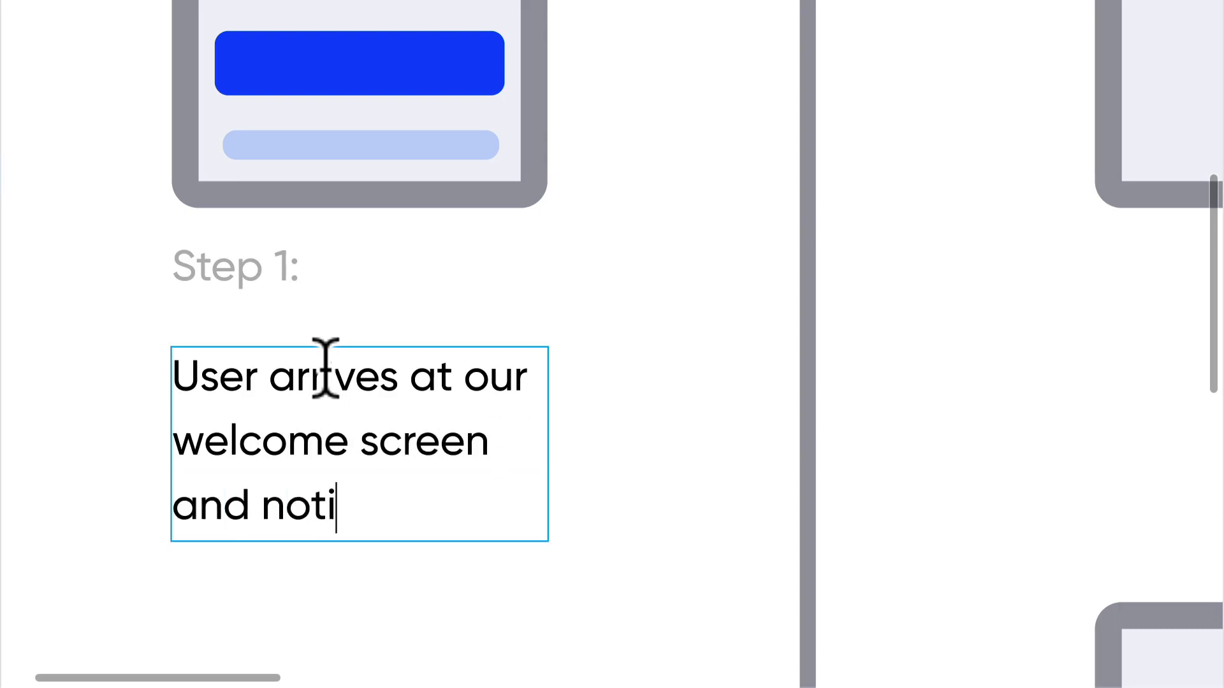
text(ces a butto)
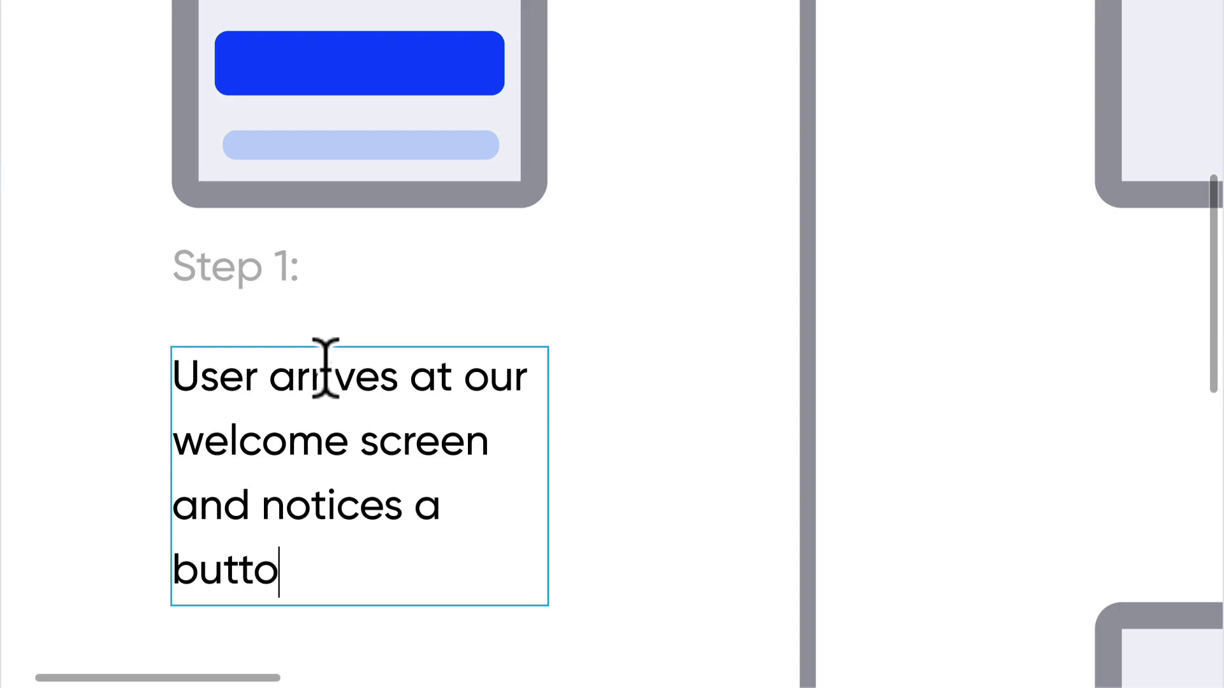
text(n to proce)
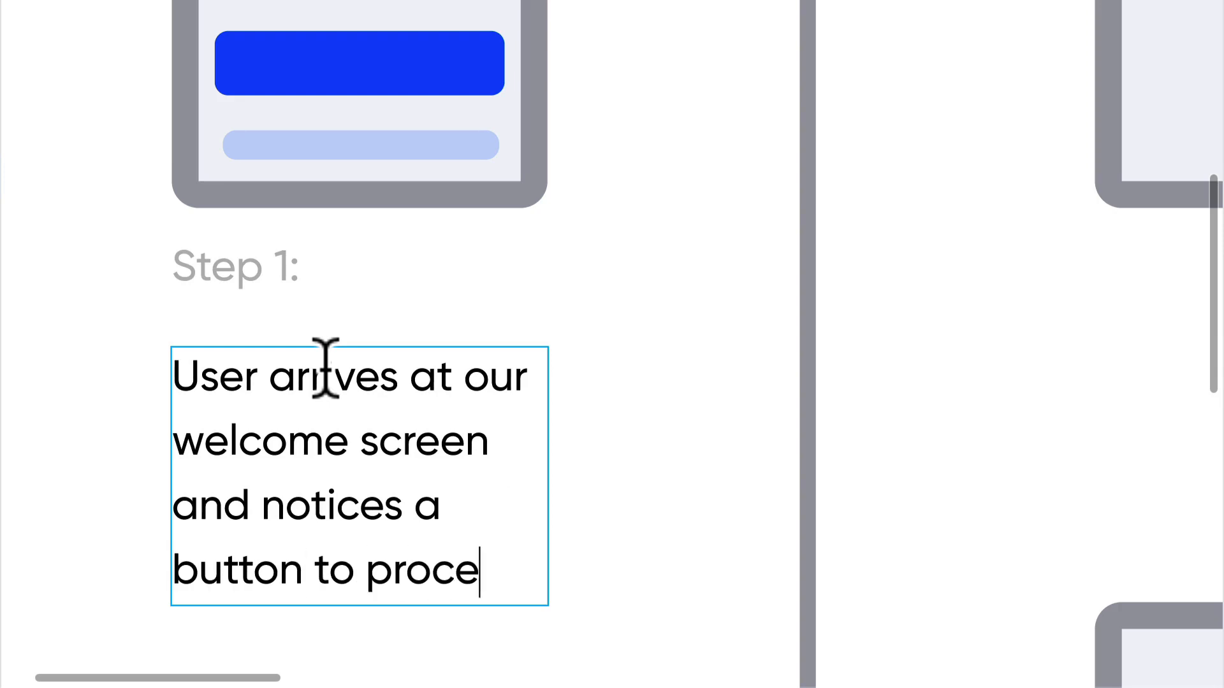
text(ed forward )
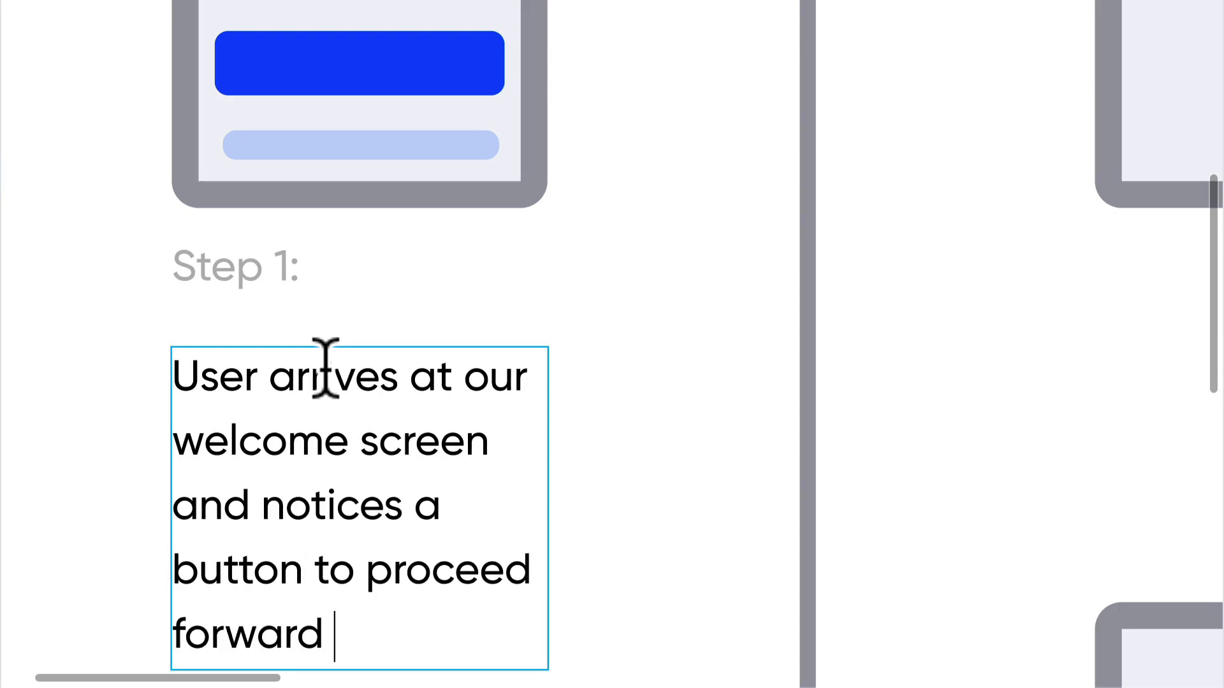
text(for registrat)
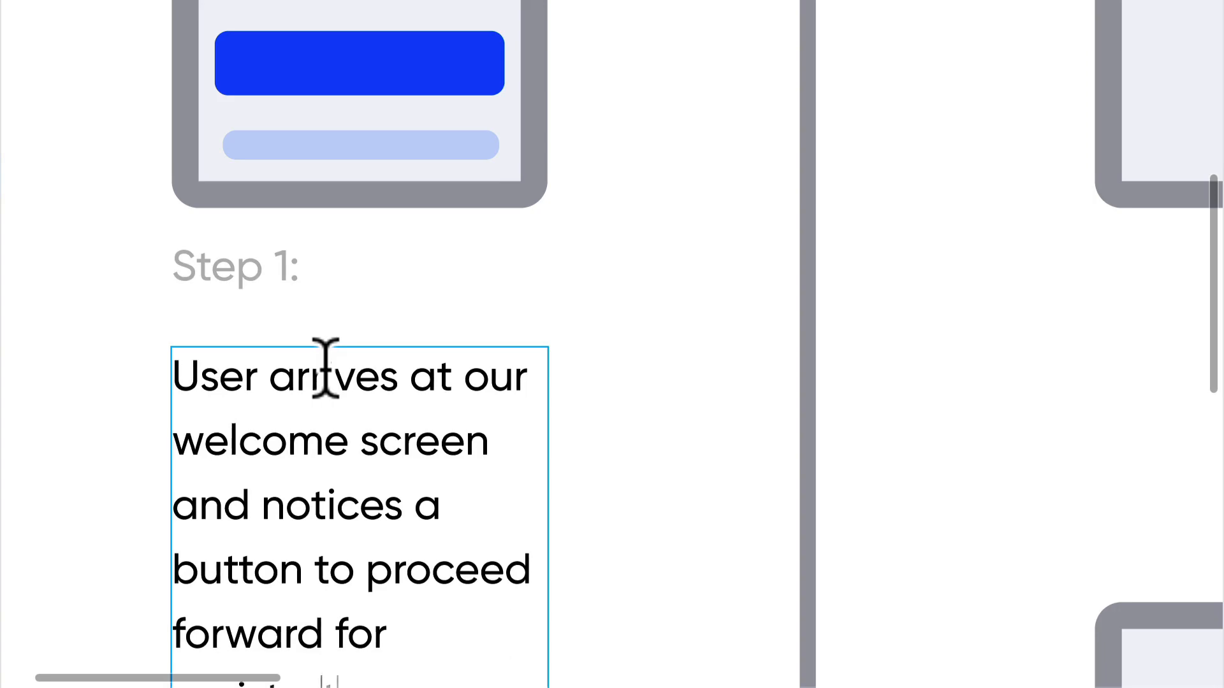
text(ion.)
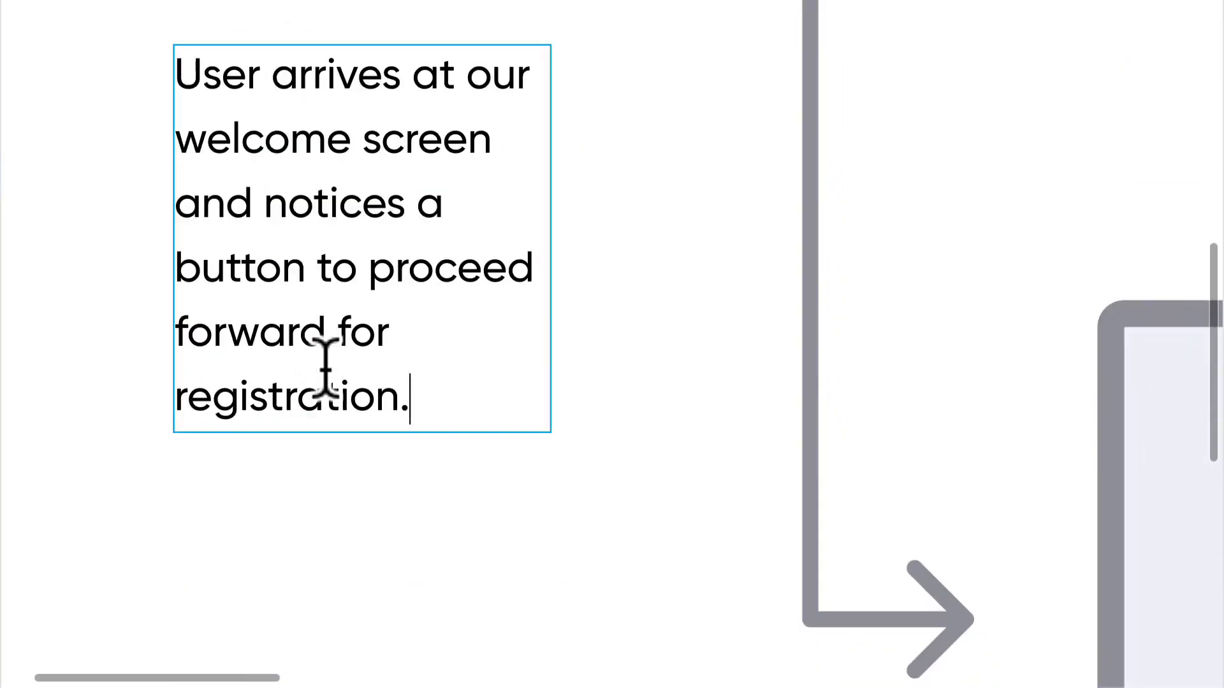
- Set the line height of the whole Step 1 description to 125%
key(ctrl+a)
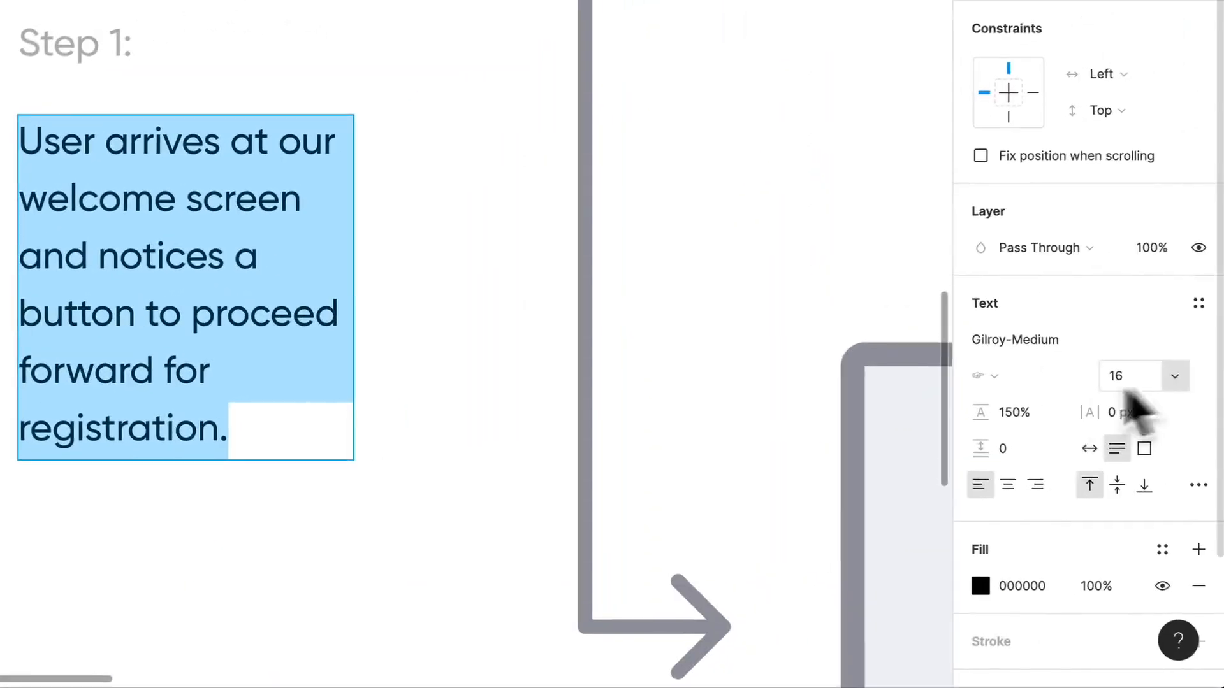
click(1022, 414)
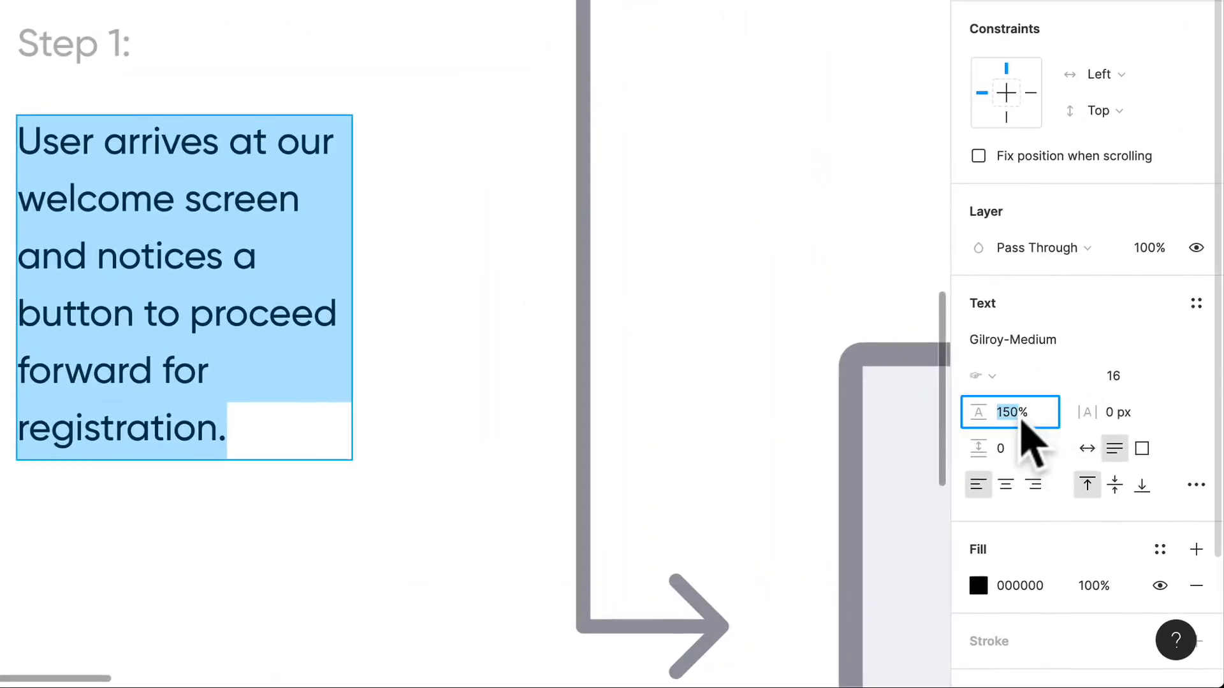
text(1)
key(Return)
- Add a second paragraph after a blank line: "The user is also able to skip this step and go straight to our home page."
click(249, 381)
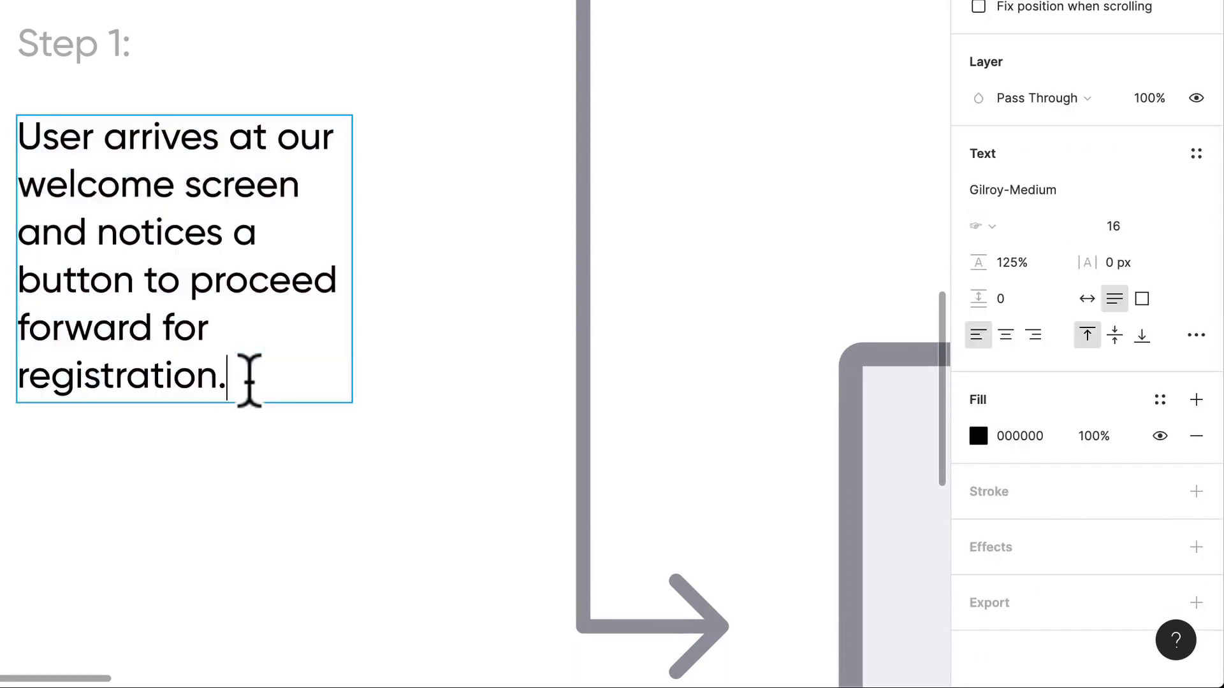
text(The user is also able to)
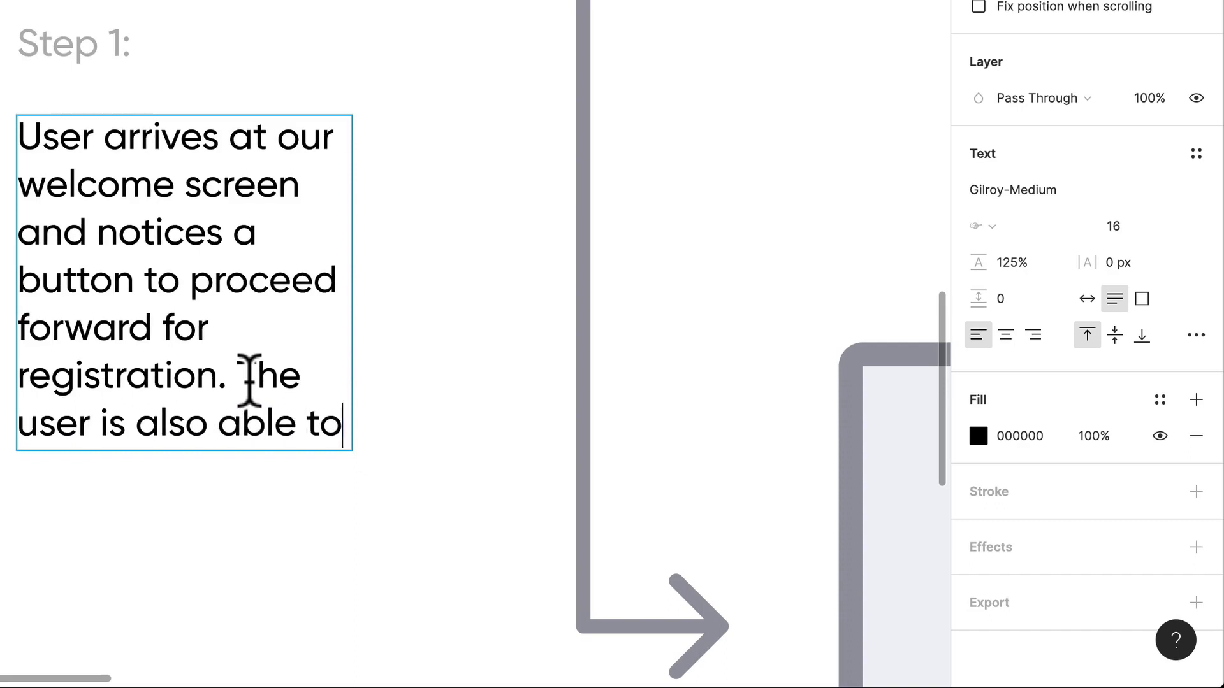
key(Return)
key(Return)
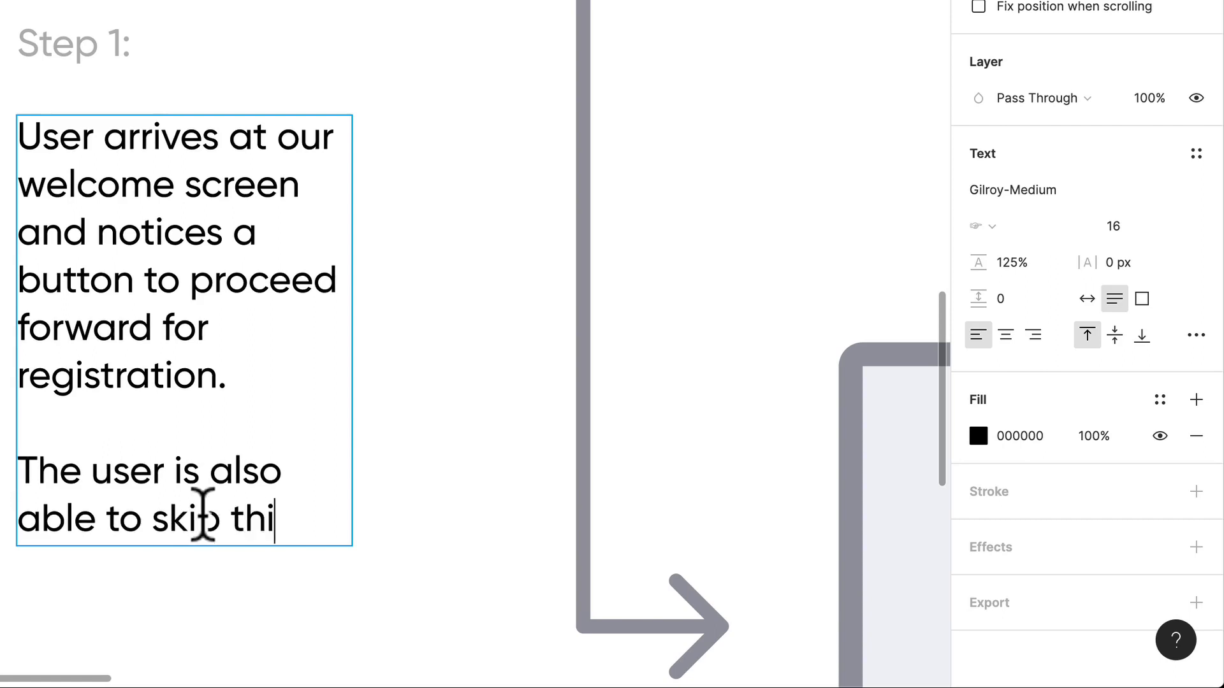
text(step and go )
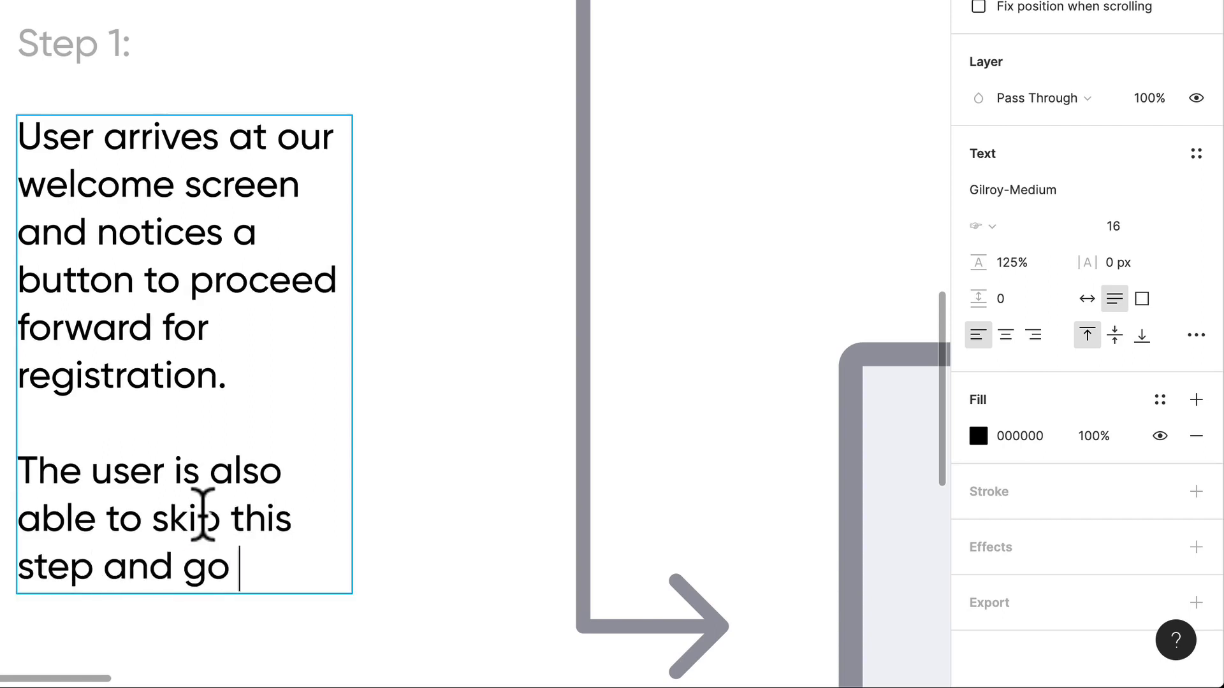
text(straight to our)
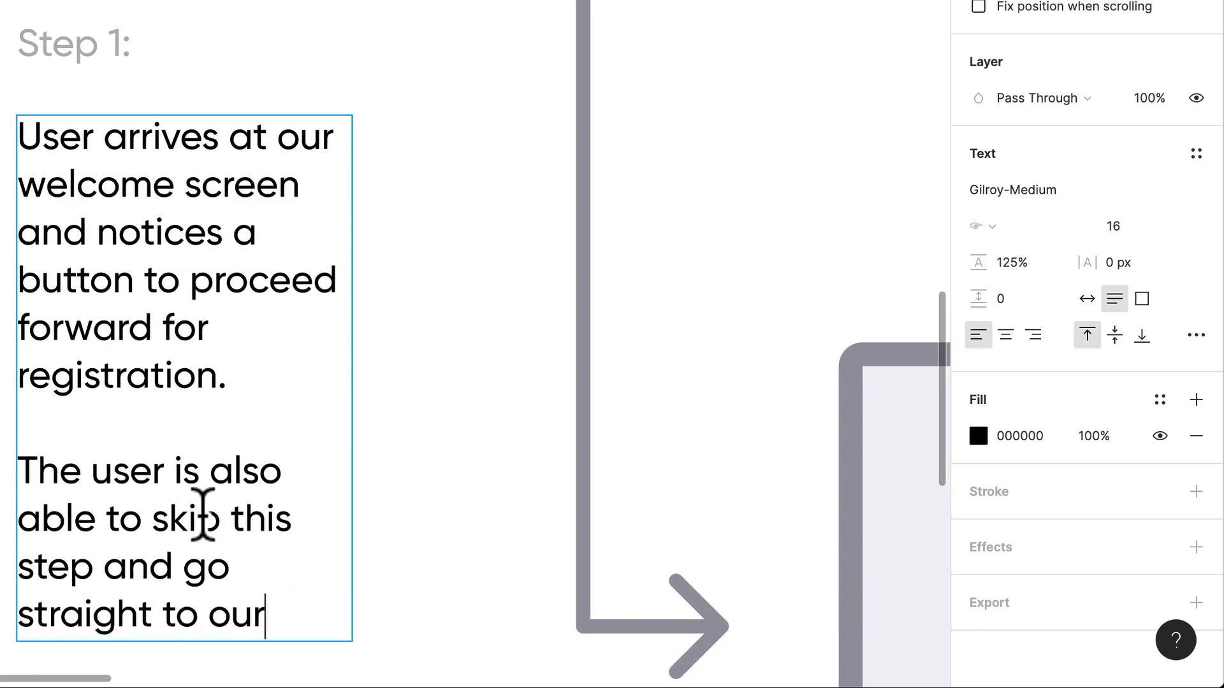
text( home page.)
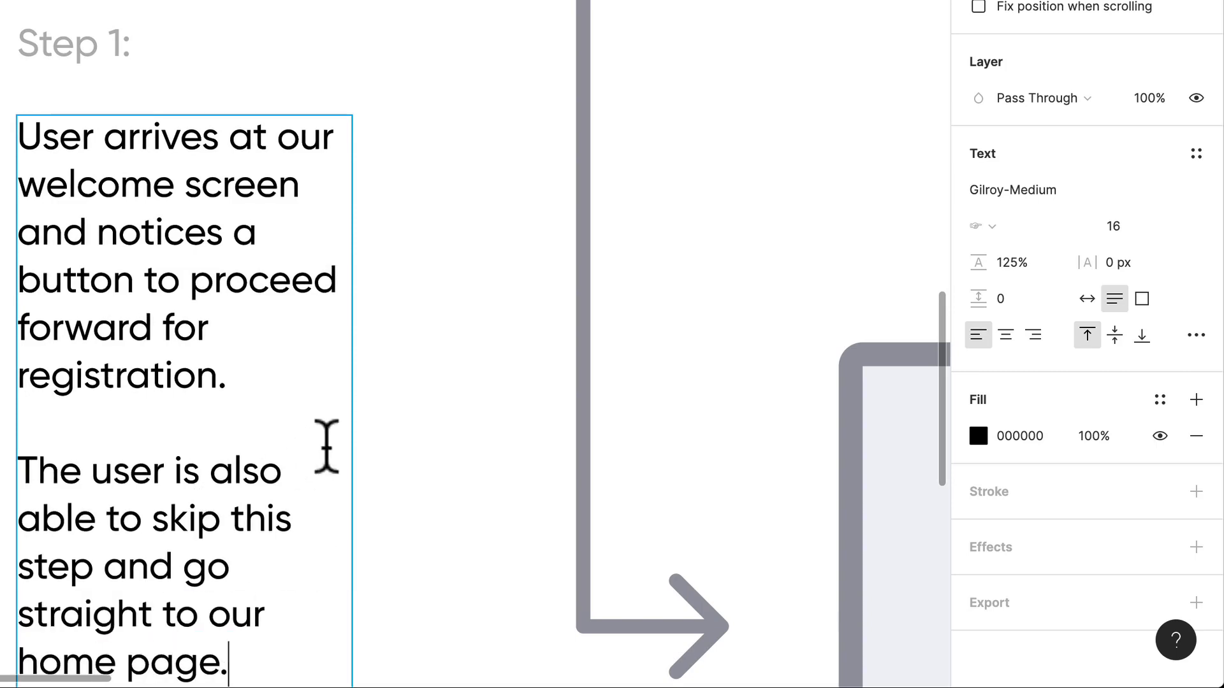
- Move the description text up to Y 481, just below the "Step 1:" label
key(Escape)
scroll(470, 392, down, 5)
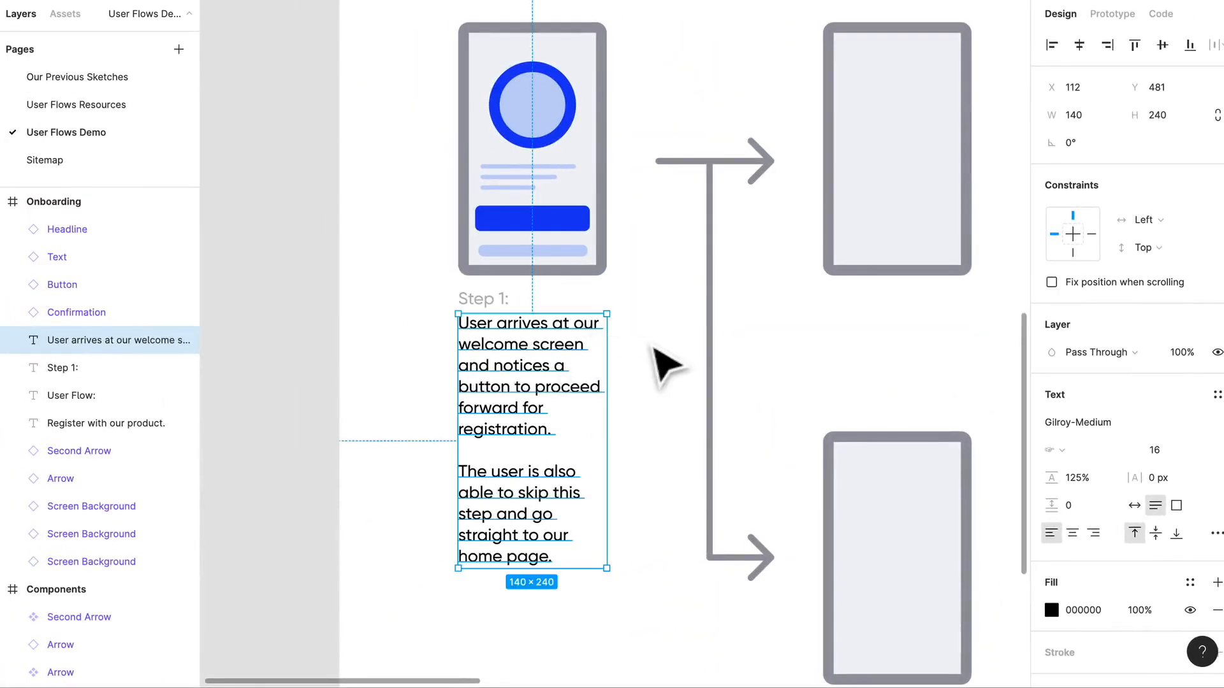
scroll(663, 364, right, 5)
click(549, 360)
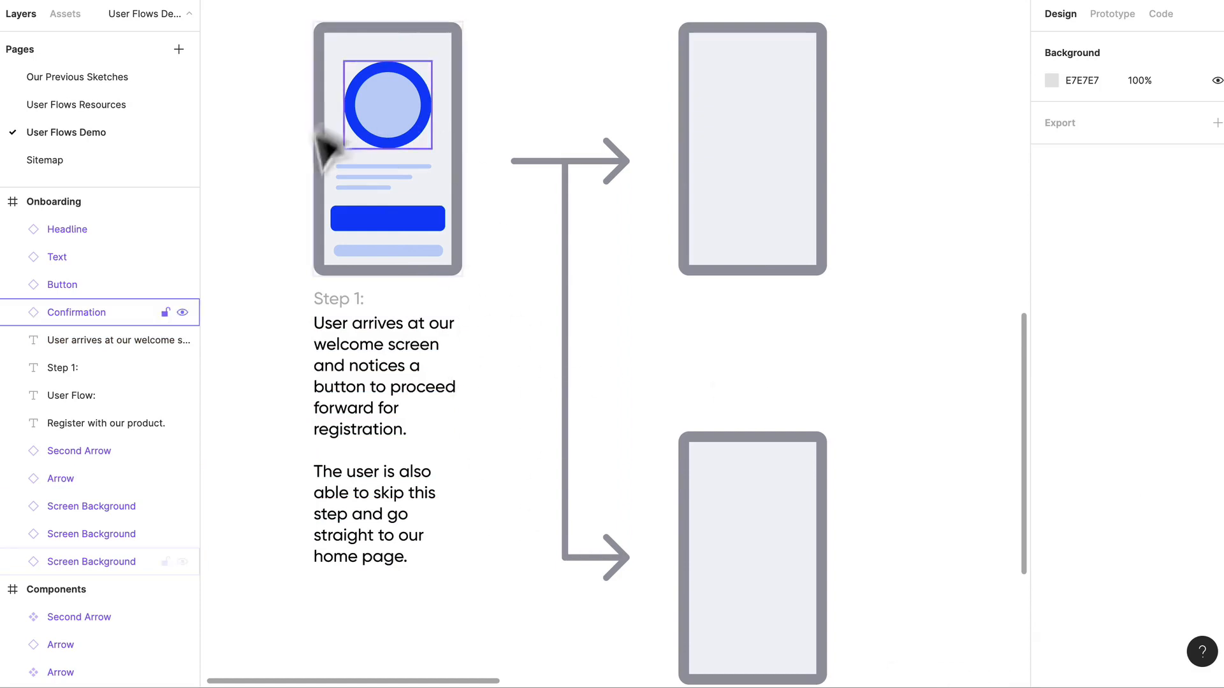
click(414, 218)
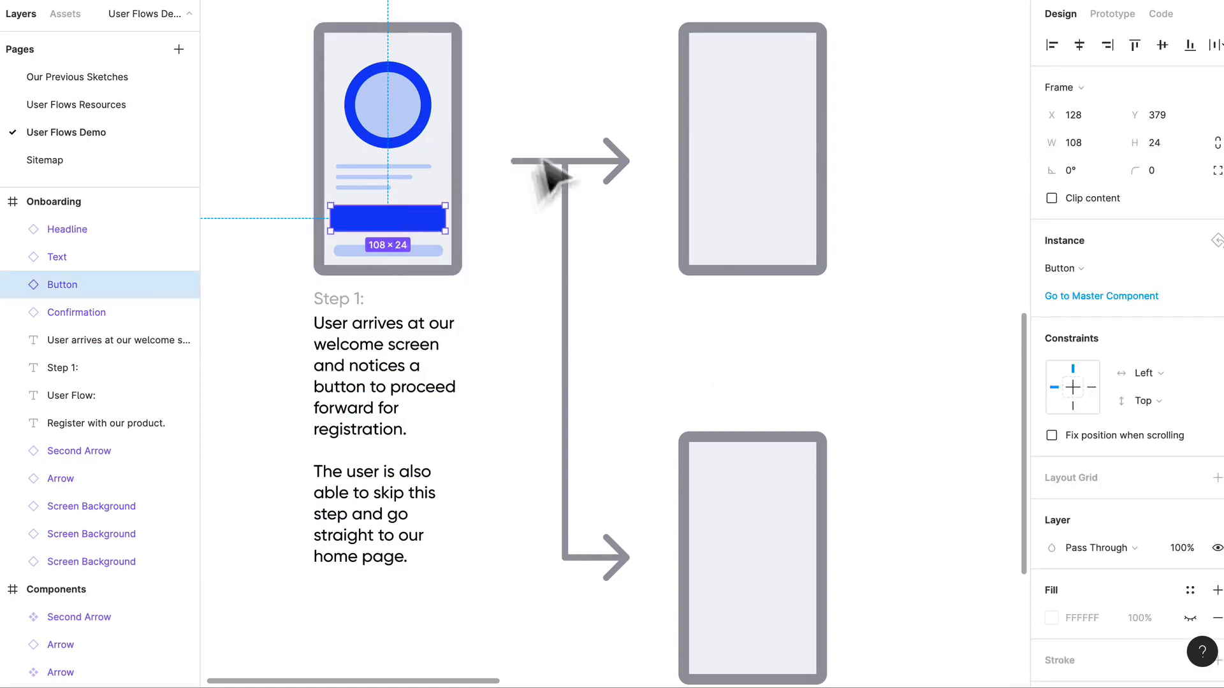
click(737, 109)
click(776, 135)
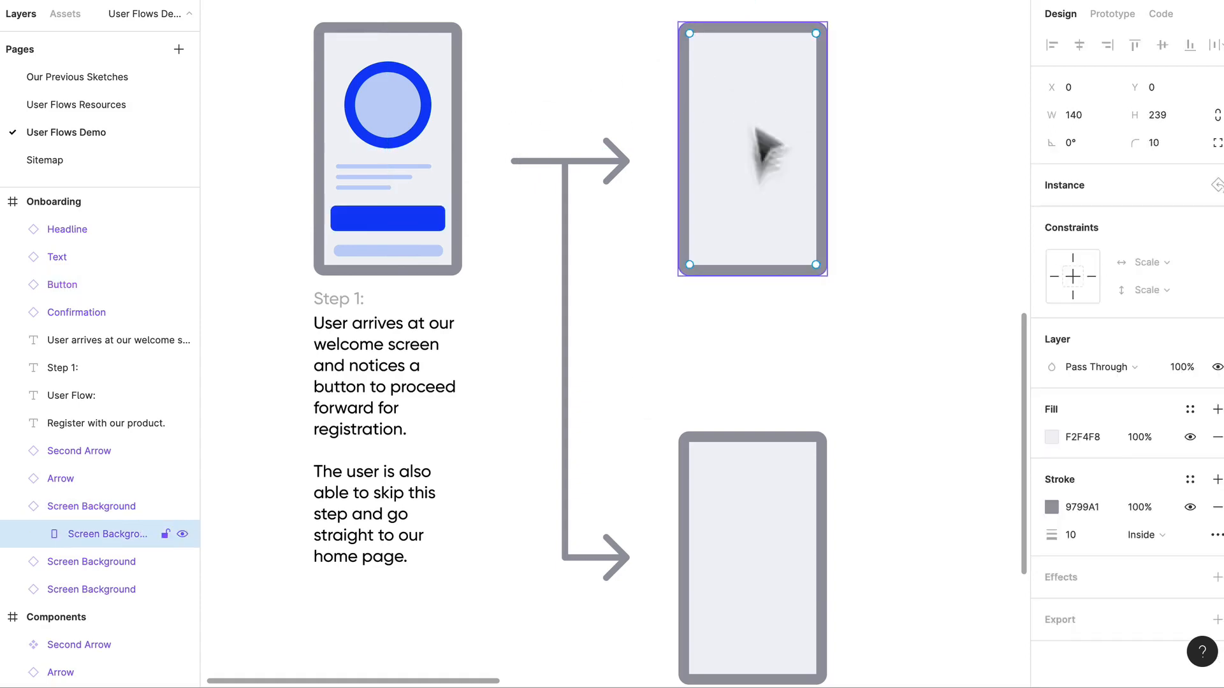
click(376, 252)
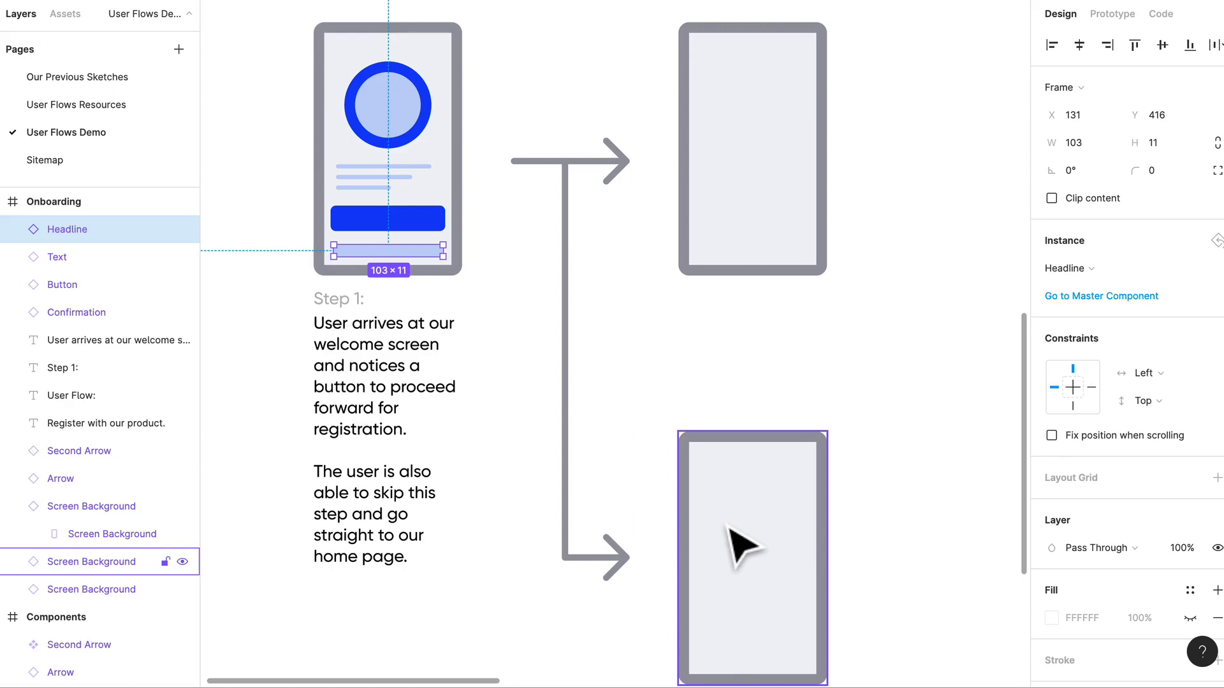
click(655, 404)
- Duplicate the "Step 1:" label and its description beneath the upper second screen, aligned with its left edge at X 456
scroll(663, 404, right, 3)
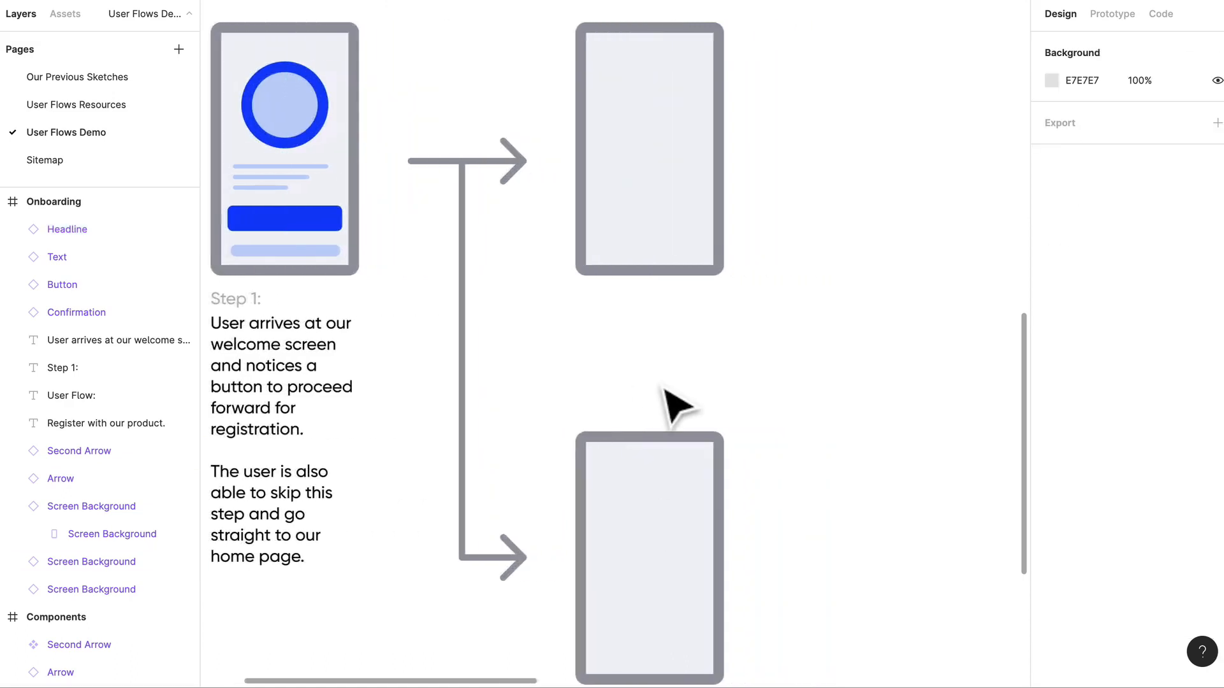
click(256, 302)
shift+click(263, 359)
drag(263, 358, 631, 362)
- Change the copied label under the second screen to "Step 2:"
double_click(622, 301)
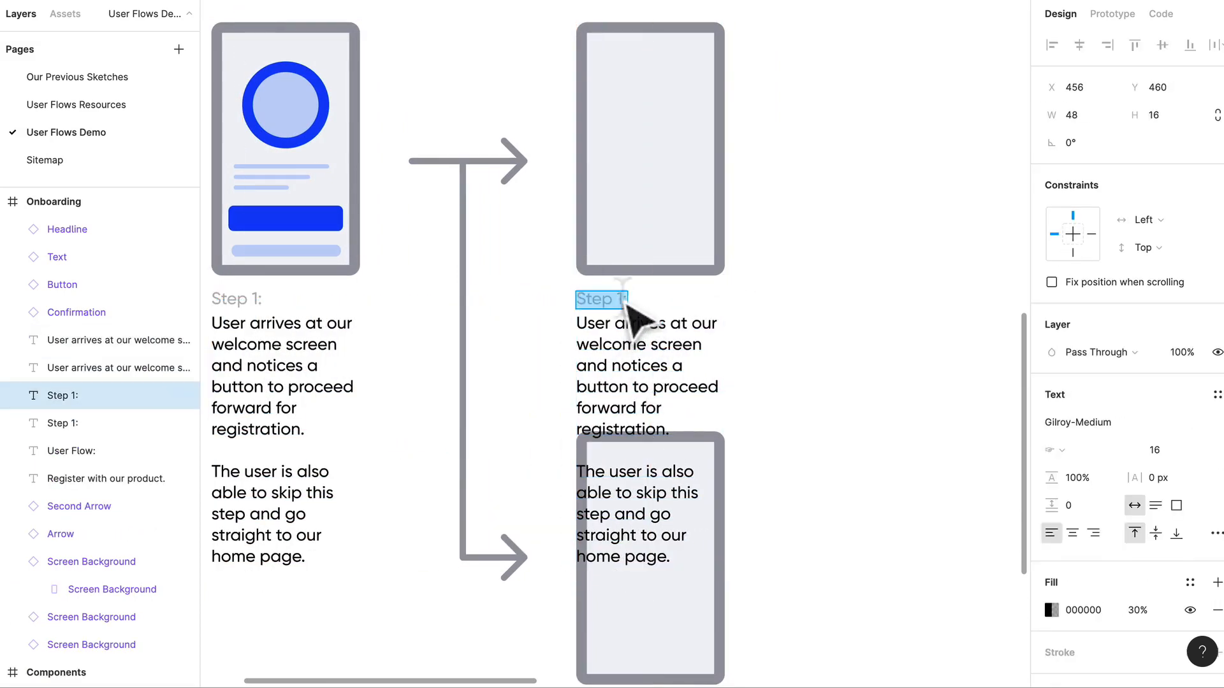
click(621, 303)
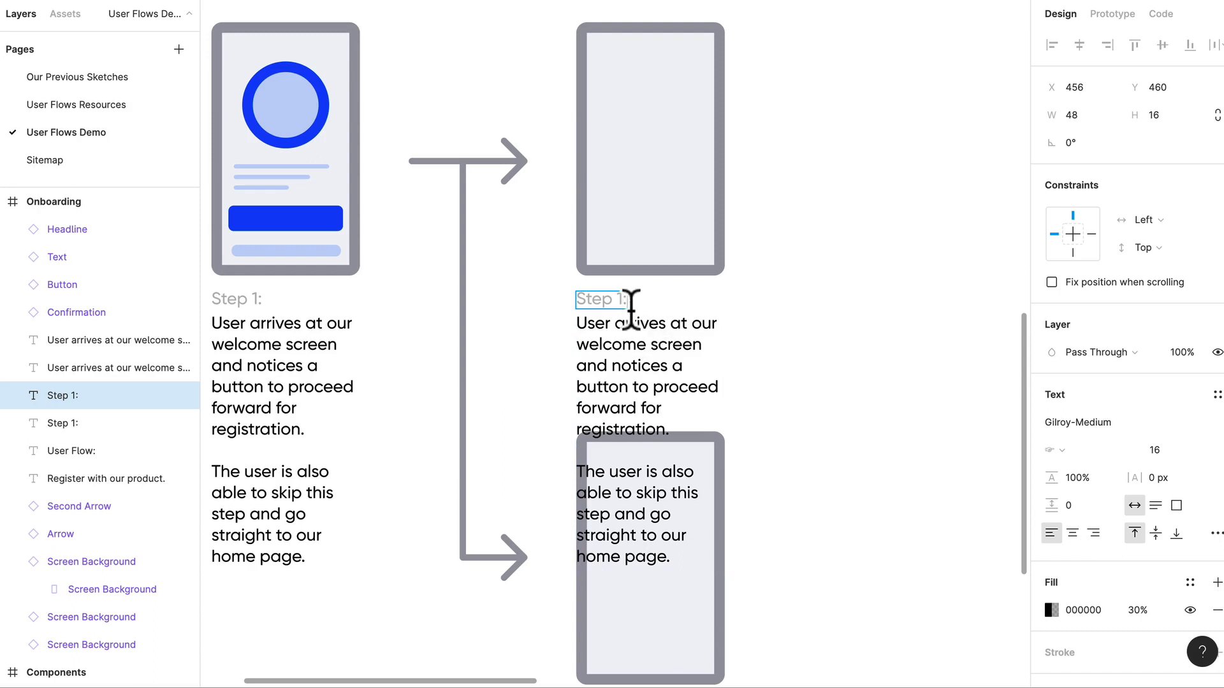
text(2)
click(752, 317)
- Replace the copied description with "The user is prompted to add their email and password. They can confirm those details and proceed."
click(661, 390)
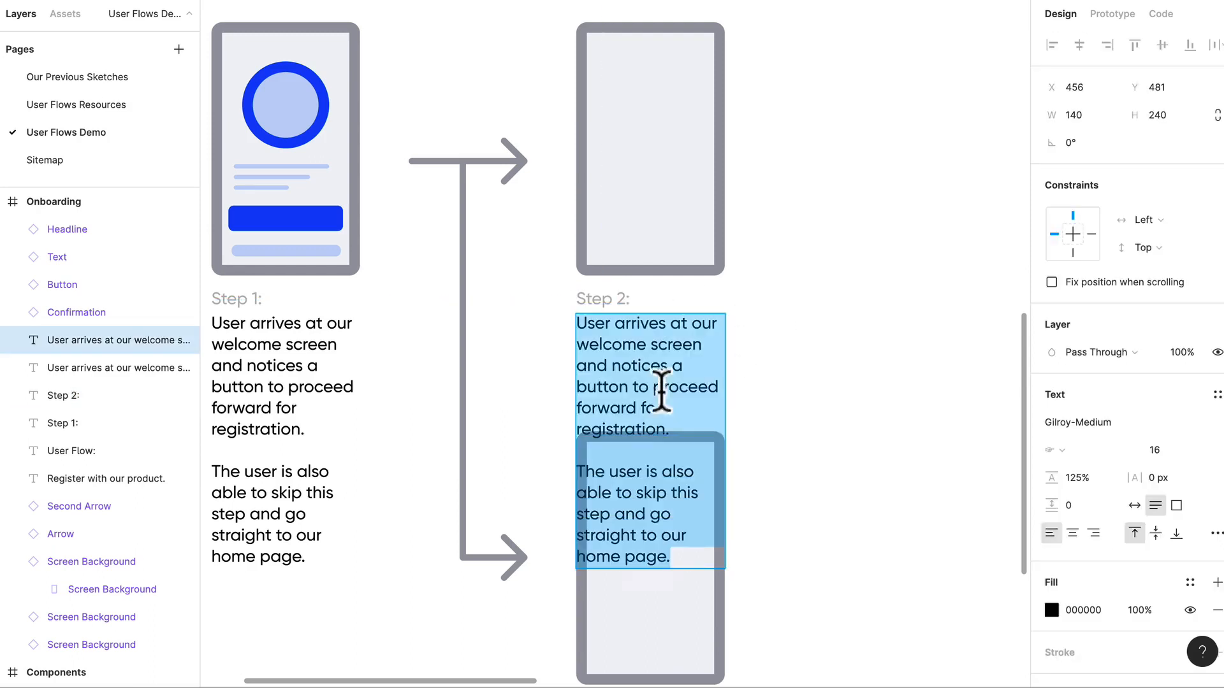
drag(708, 565, 516, 327)
key(BackSpace)
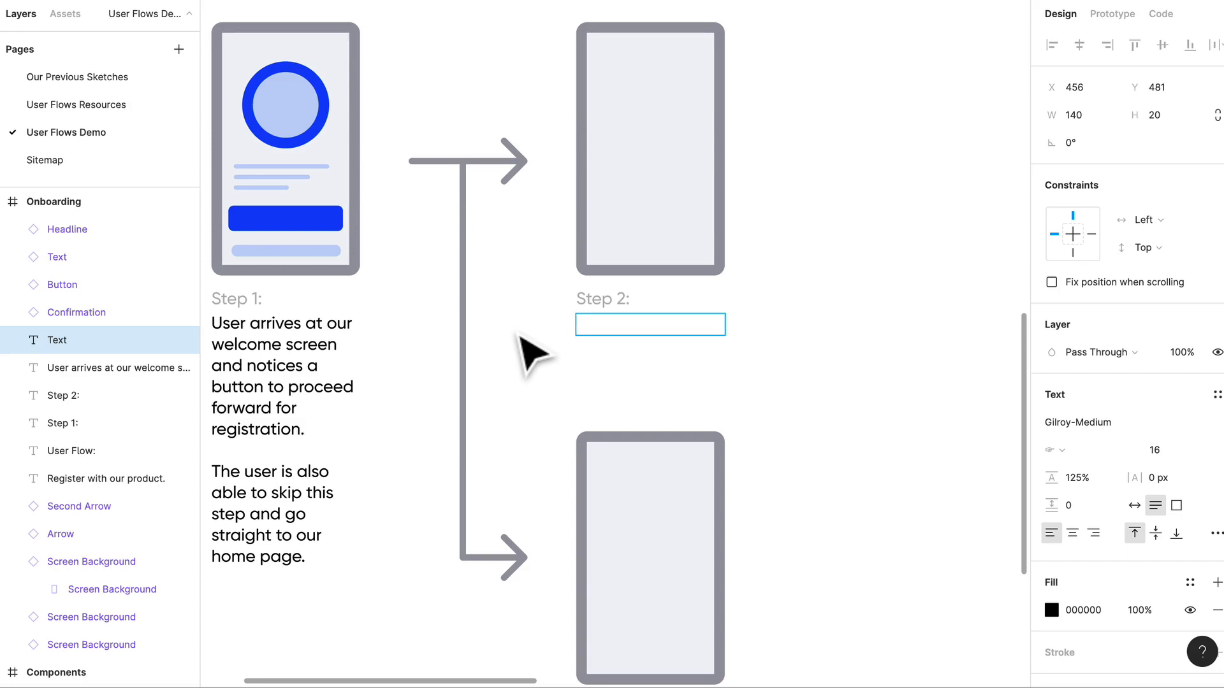
text(The user)
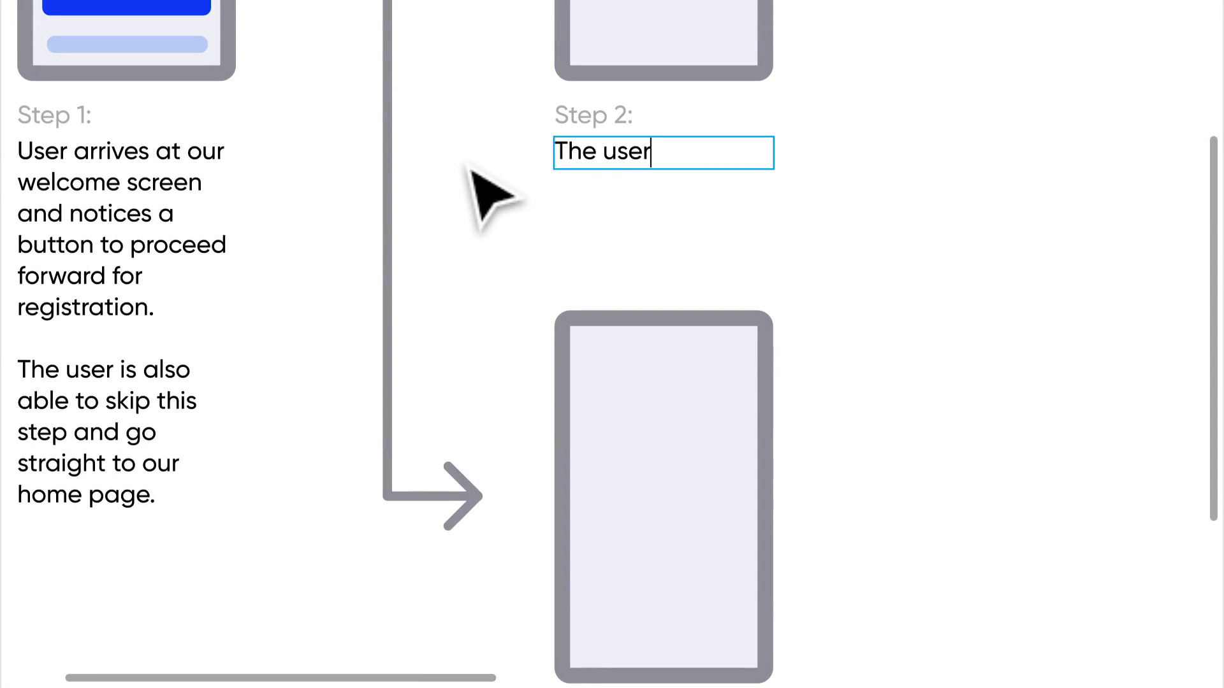
text( is prompted )
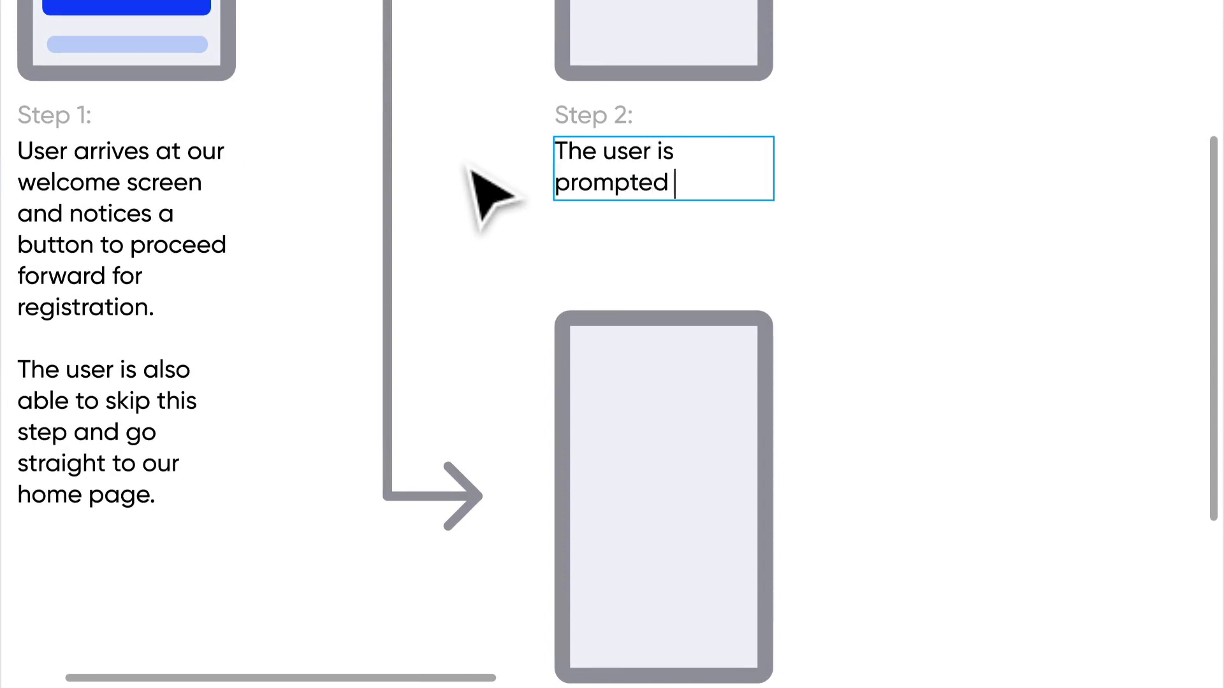
text(to add )
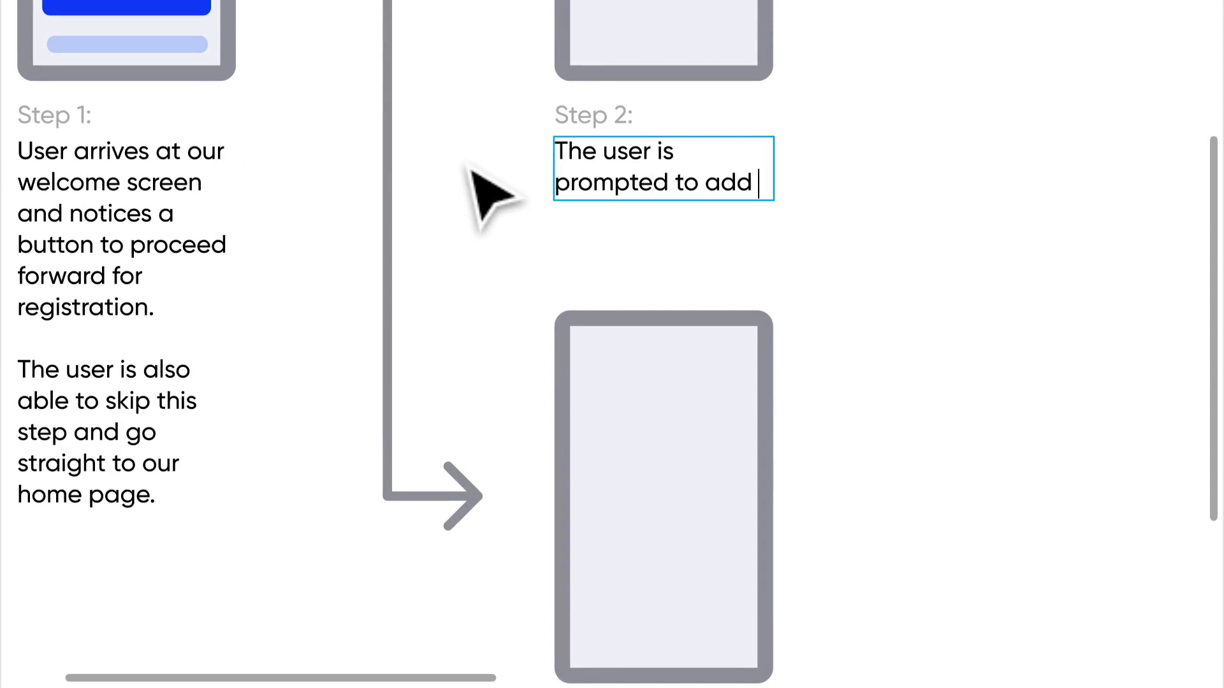
text(th)
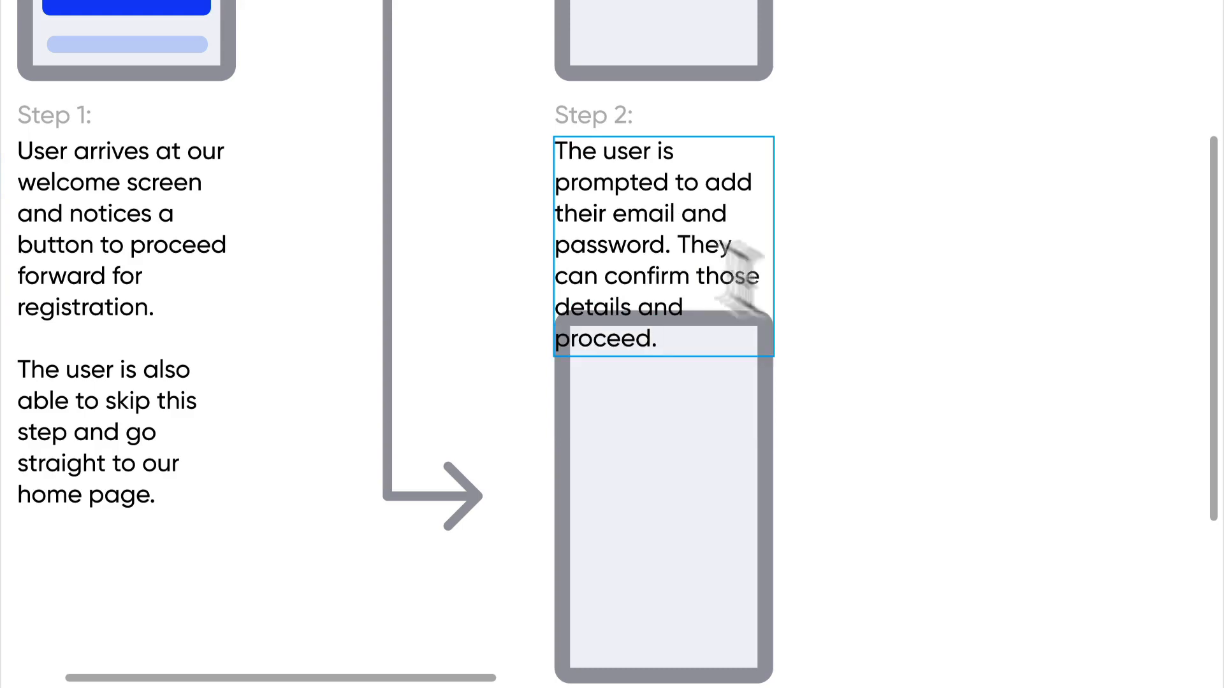
- Move the lower screen straight down so that it clears the Step 2 description
key(Escape)
scroll(854, 355, down, 5)
click(758, 431)
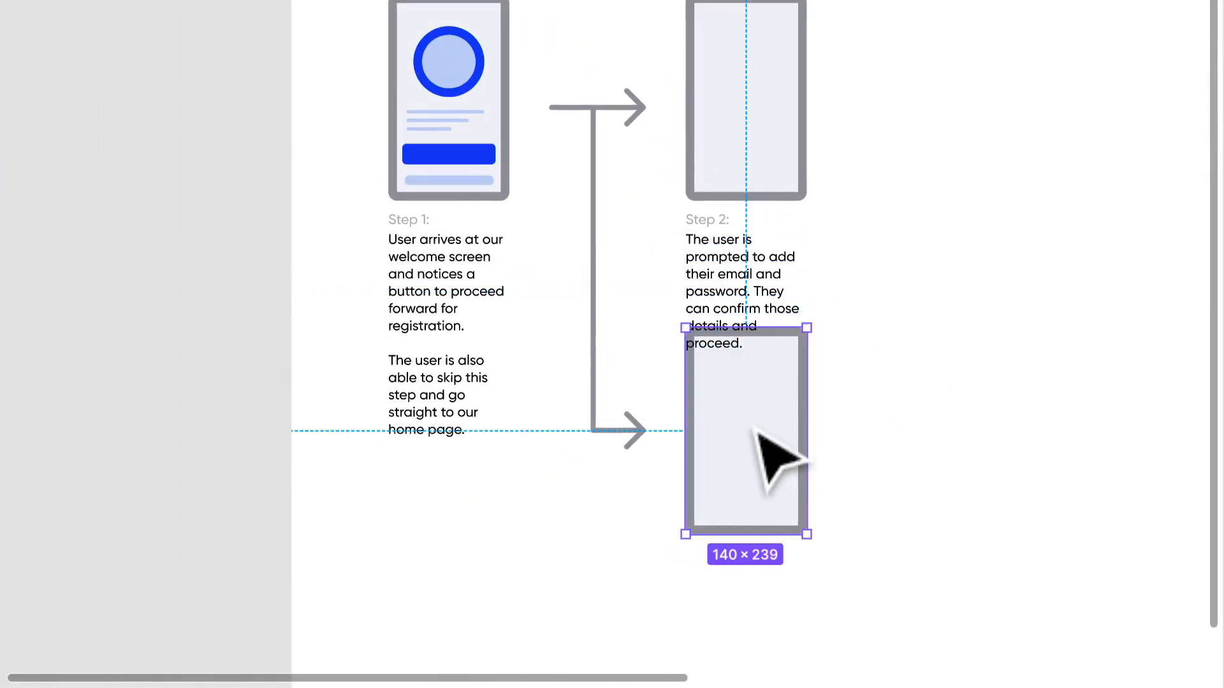
drag(758, 431, 757, 489)
scroll(854, 299, up, 5)
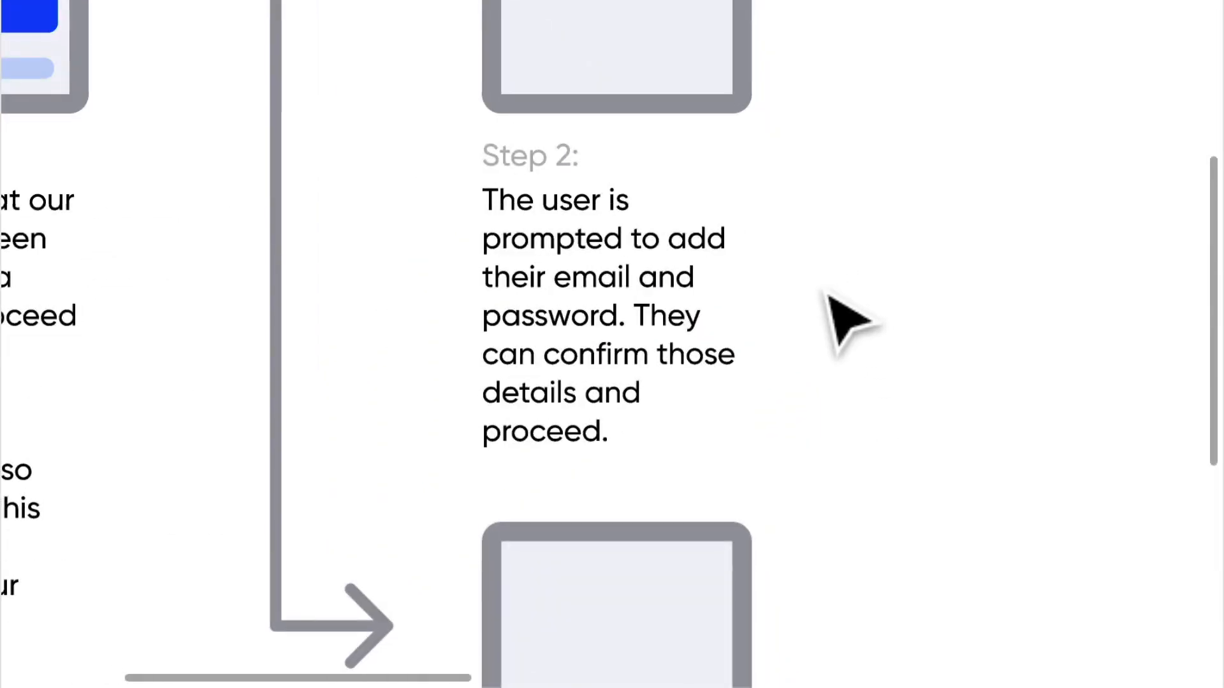
- Place a light blue bar component from the local assets in the upper part of the Step 2 screen
scroll(834, 315, up, 3)
scroll(833, 314, left, 6)
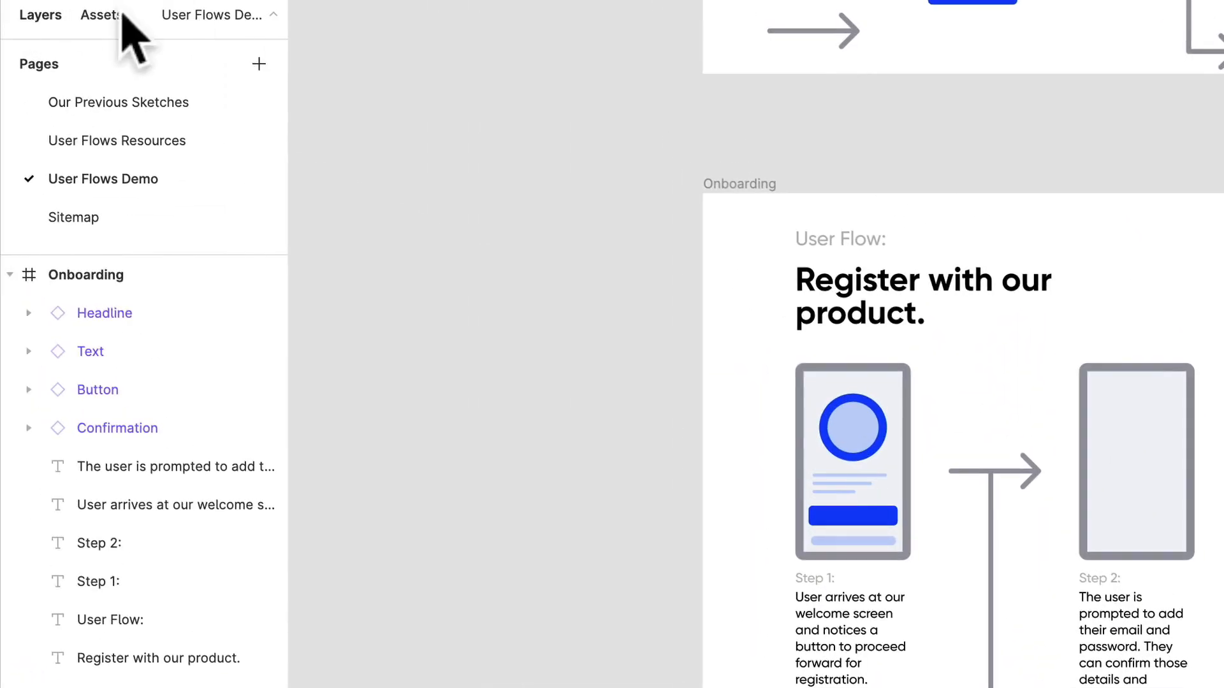
click(105, 14)
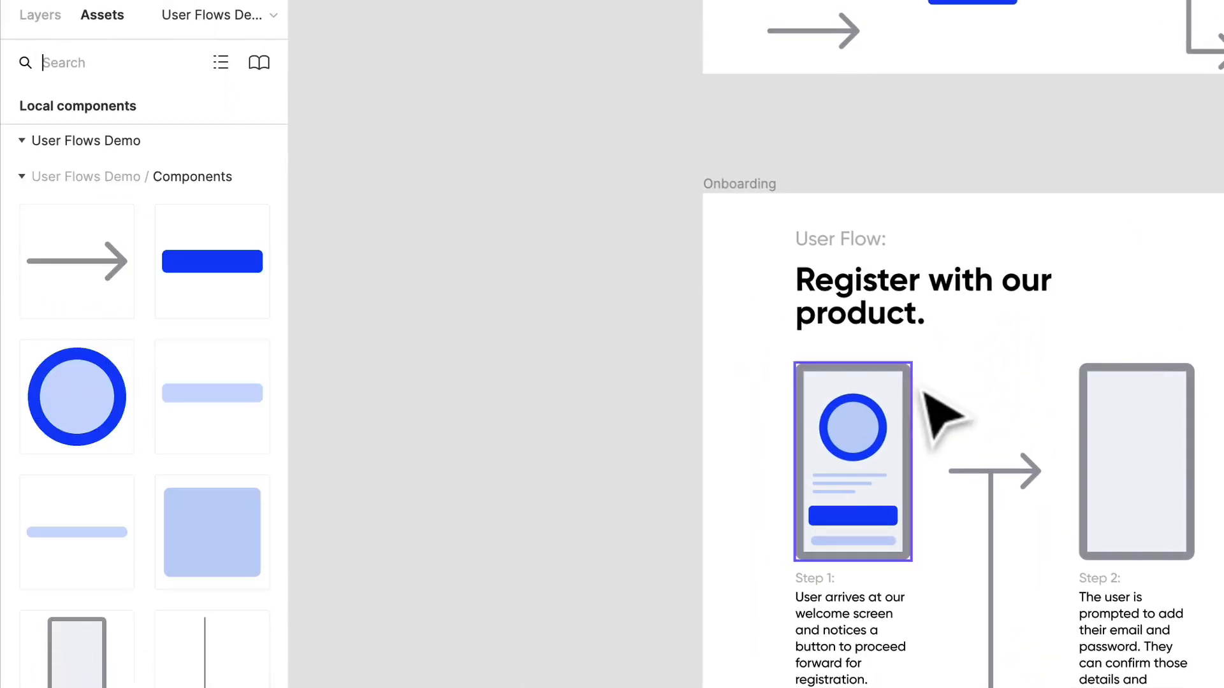
scroll(934, 420, right, 4)
scroll(956, 430, up, 8)
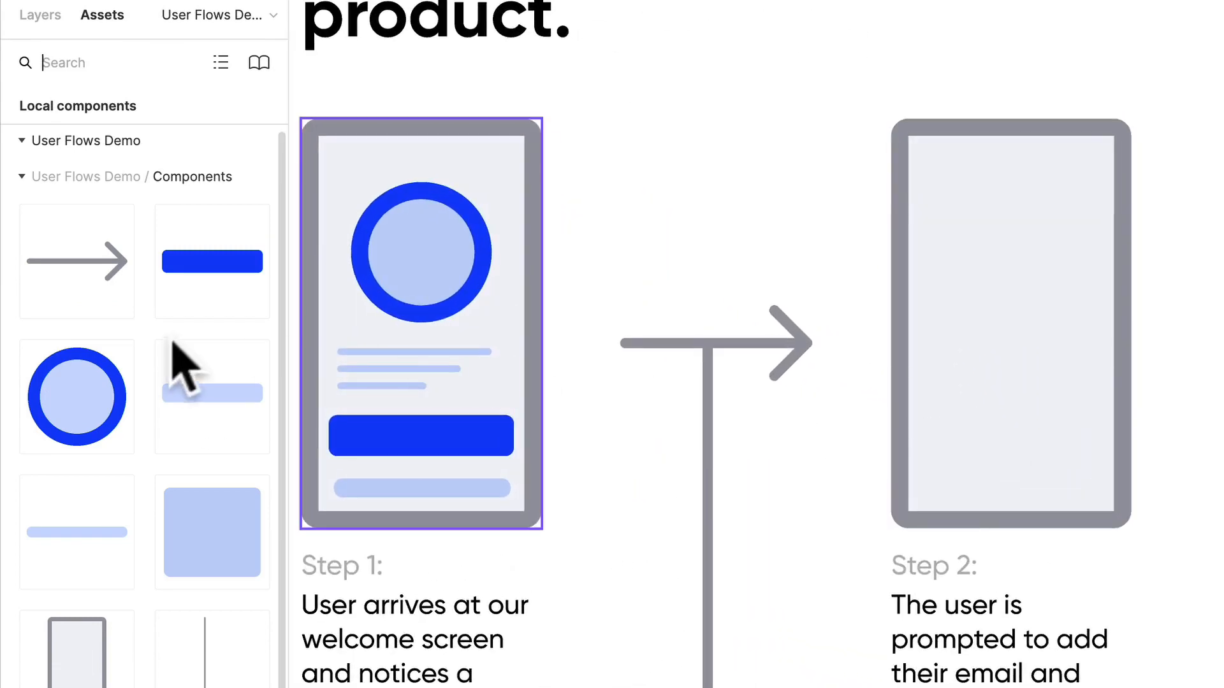
drag(219, 402, 1047, 261)
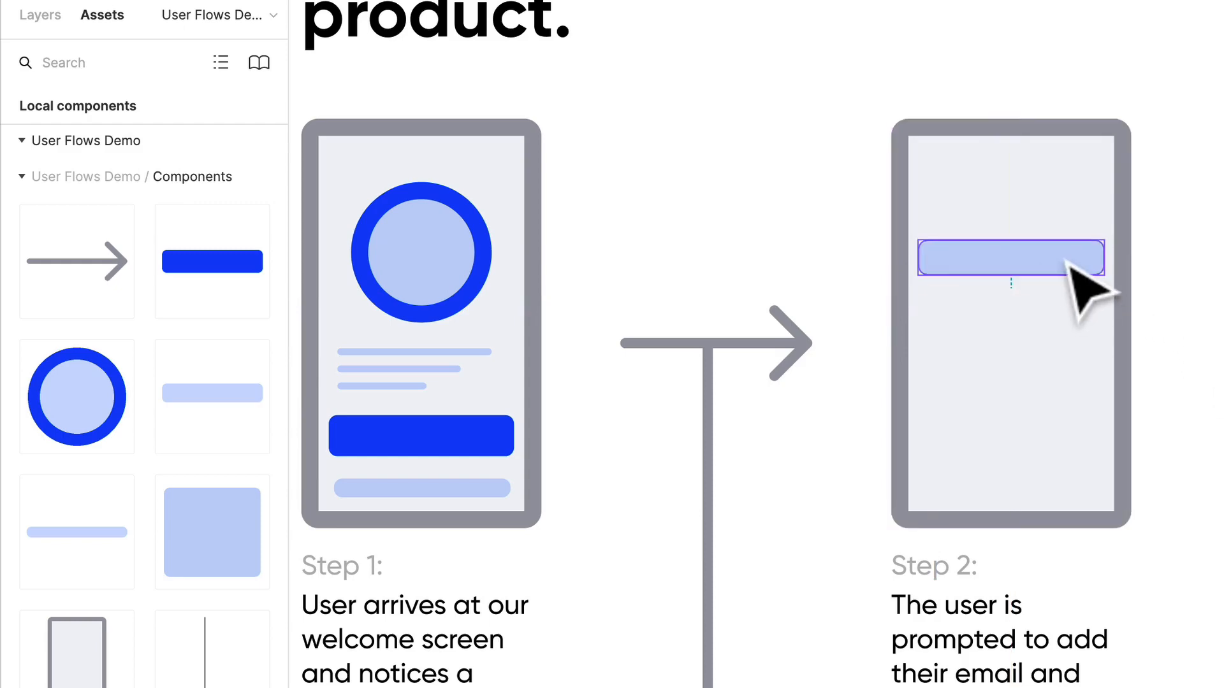
click(1057, 262)
- Go to the master component of the light blue bar placed on the Step 2 screen
scroll(793, 259, down, 3)
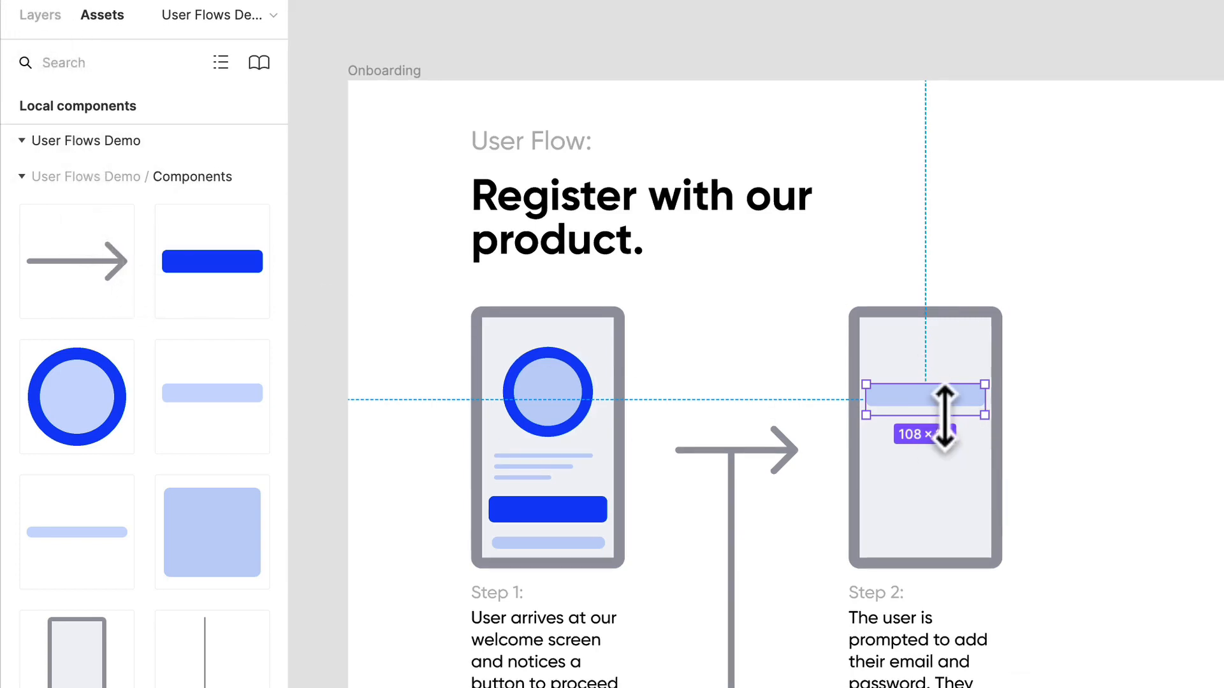
scroll(938, 416, up, 5)
right_click(886, 373)
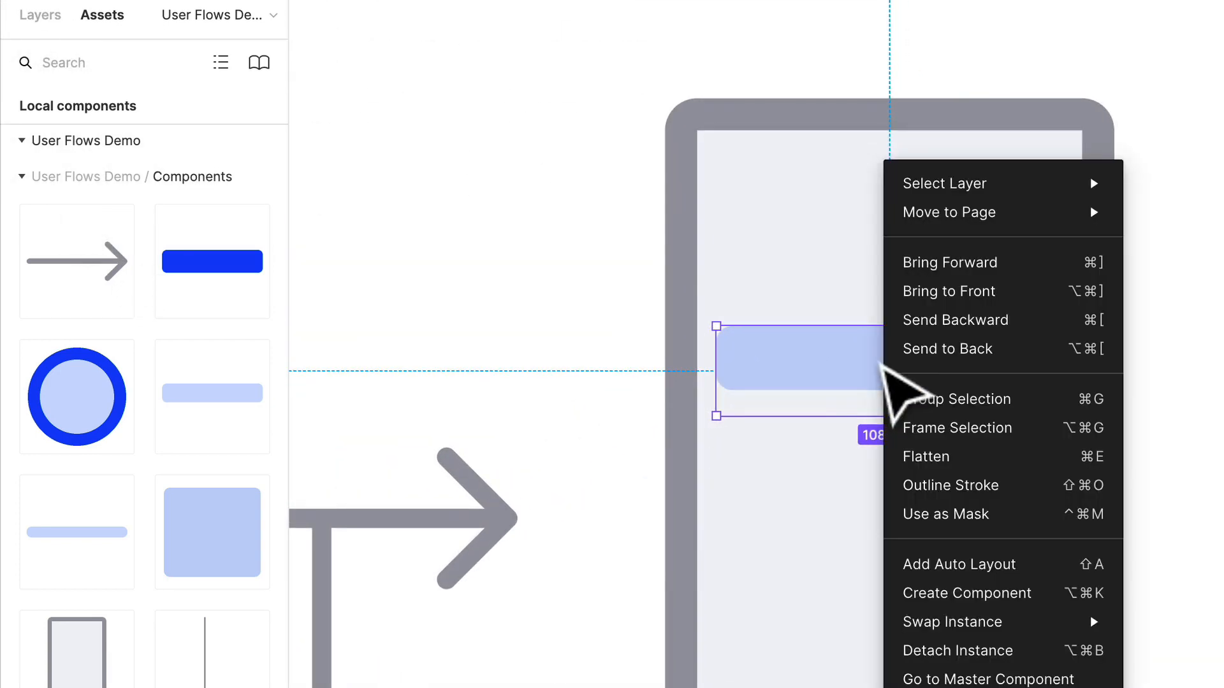
click(1007, 677)
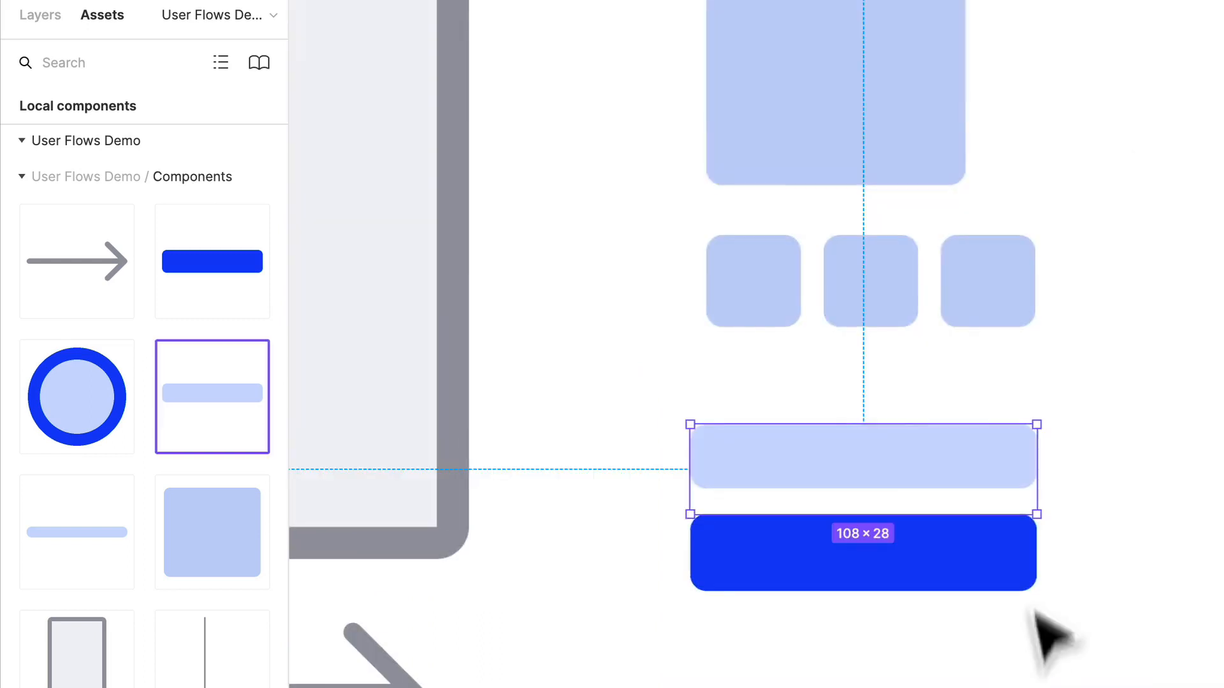
- Shorten the master bar's frame to a height of 20 and set its inner rectangle's vertical constraint to Top & Bottom
double_click(865, 449)
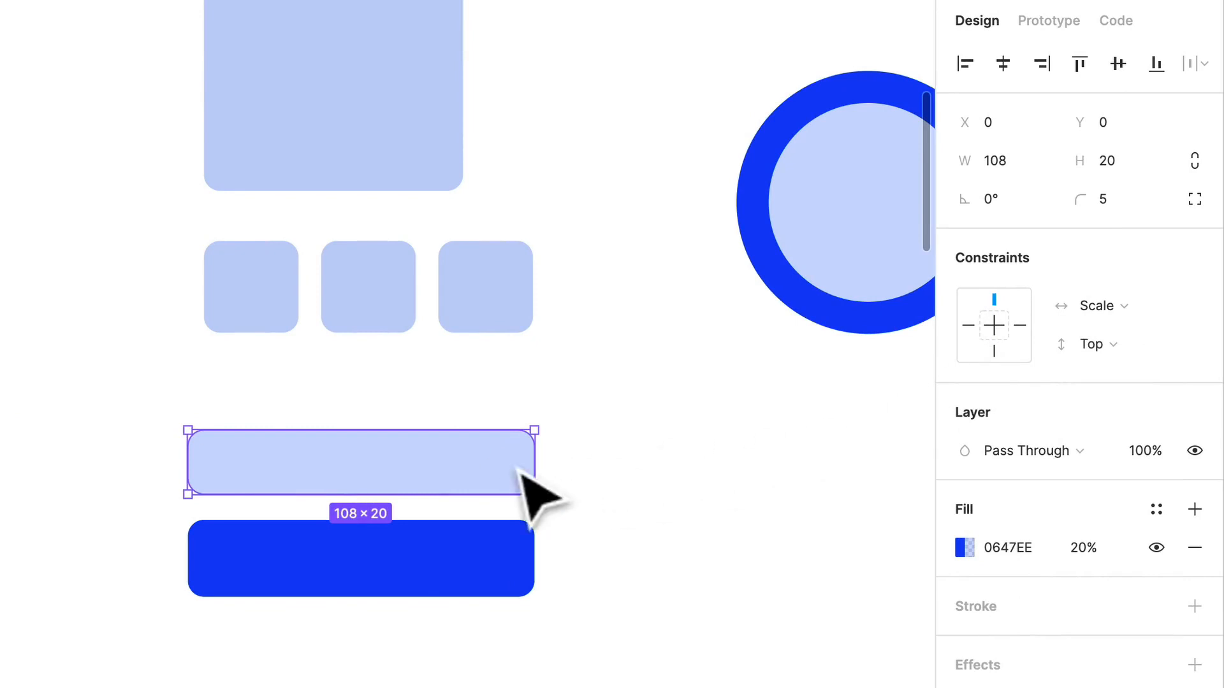
click(561, 490)
click(406, 503)
drag(402, 521, 404, 495)
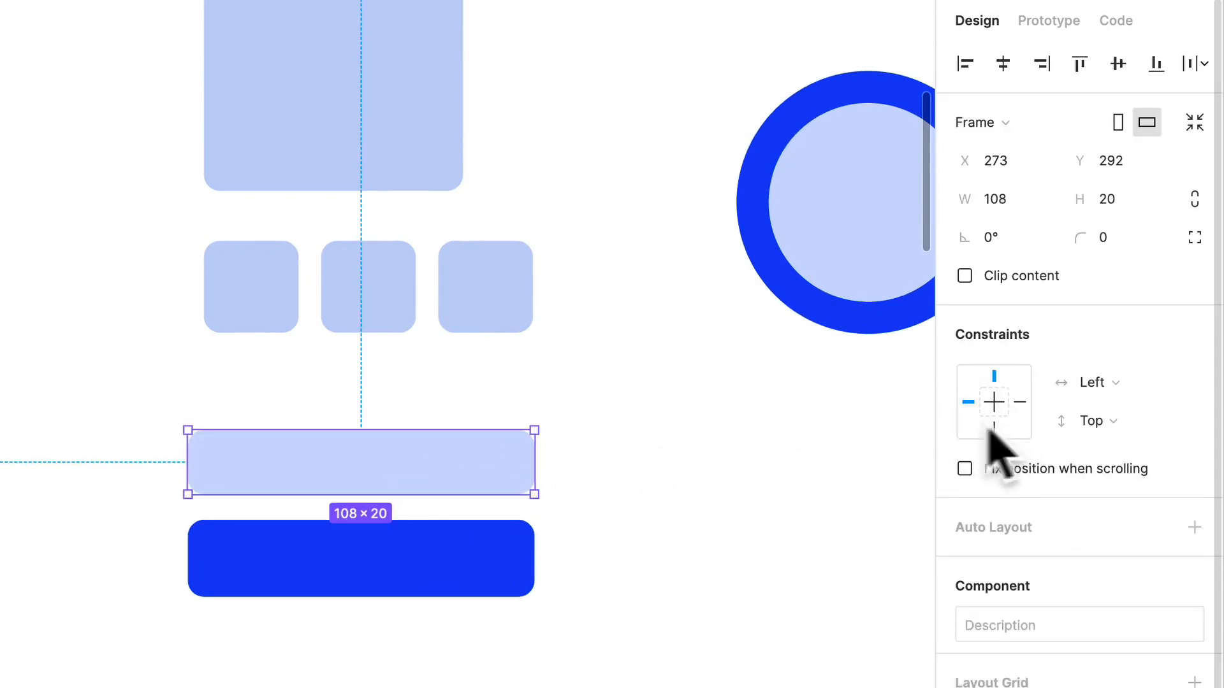
click(391, 486)
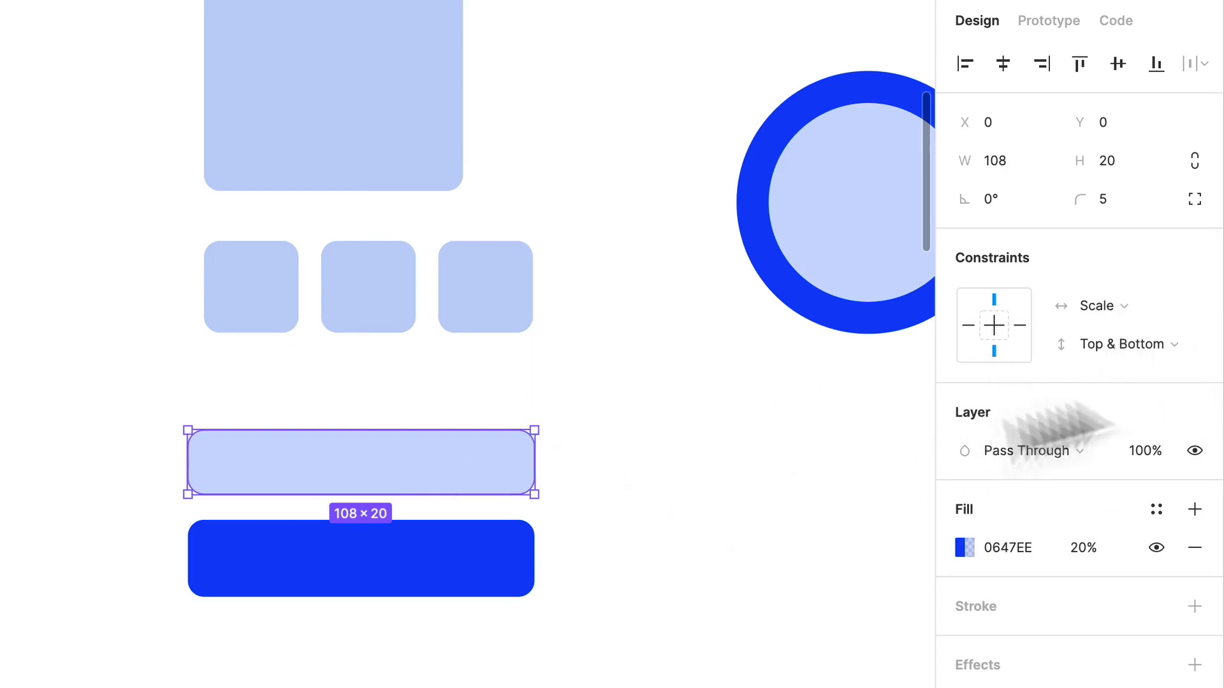
click(740, 497)
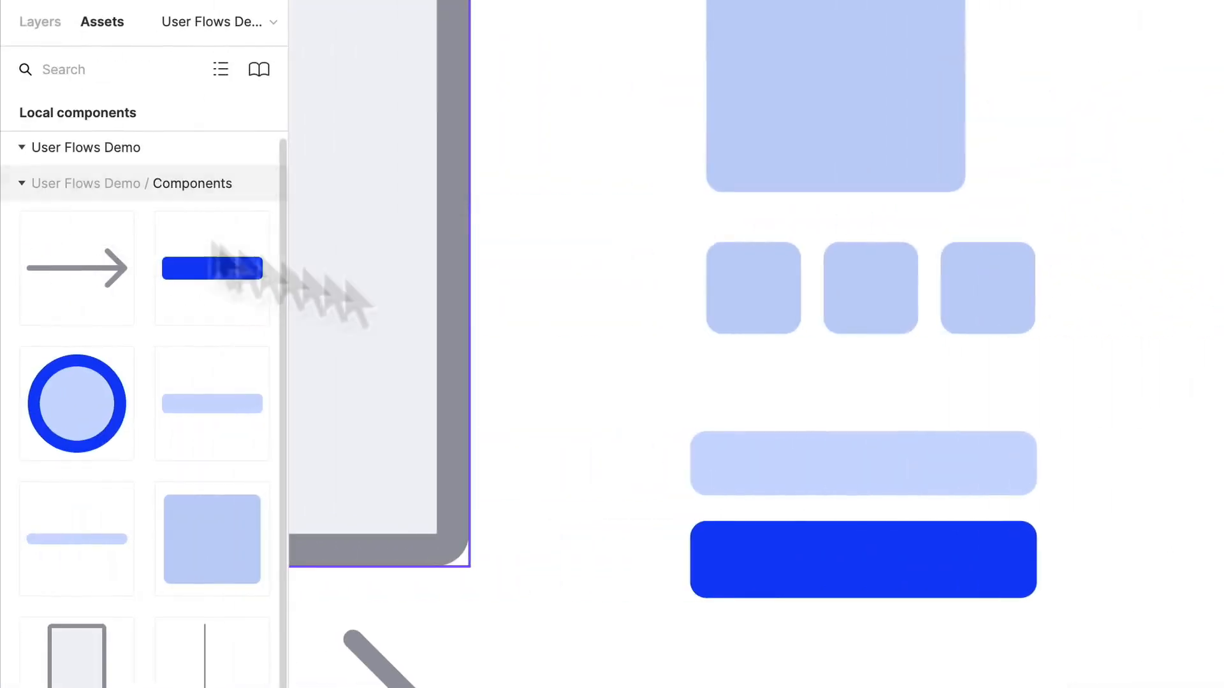
- Move the light blue bar down to the middle of the Step 2 screen and duplicate it directly below
scroll(657, 325, down, 12)
scroll(656, 325, down, 5)
scroll(669, 328, down, 7)
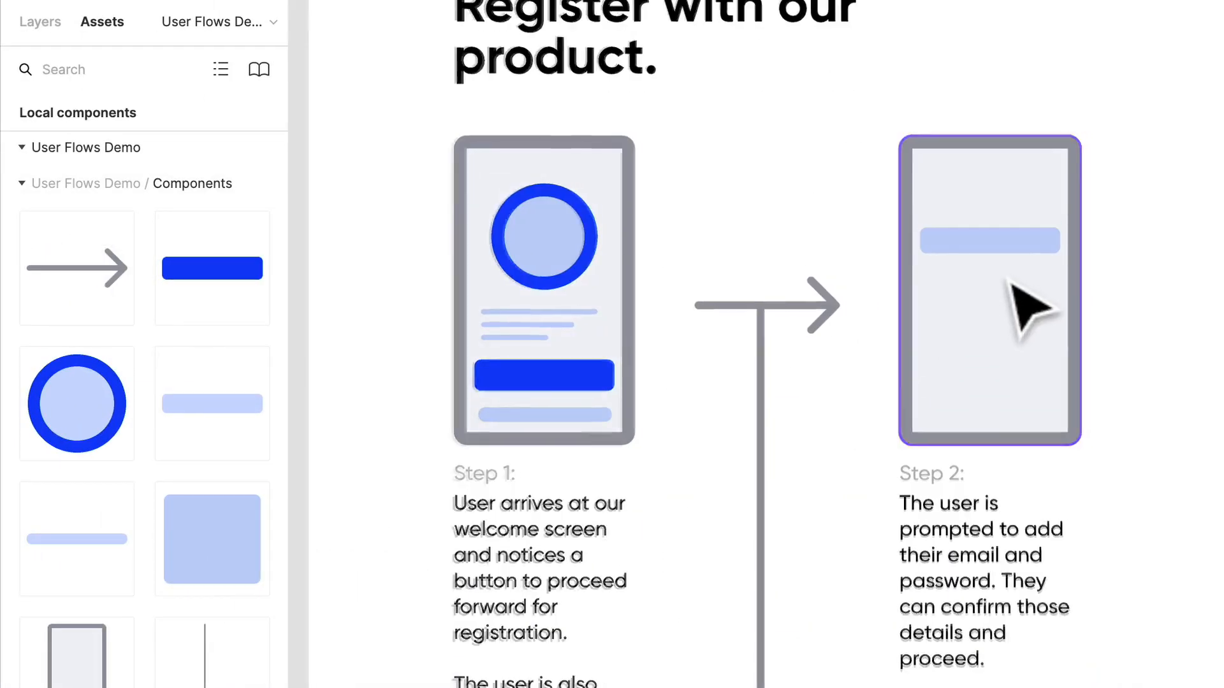
scroll(1015, 275, up, 5)
scroll(1055, 220, up, 2)
click(971, 312)
drag(947, 314, 954, 382)
drag(990, 329, 990, 389)
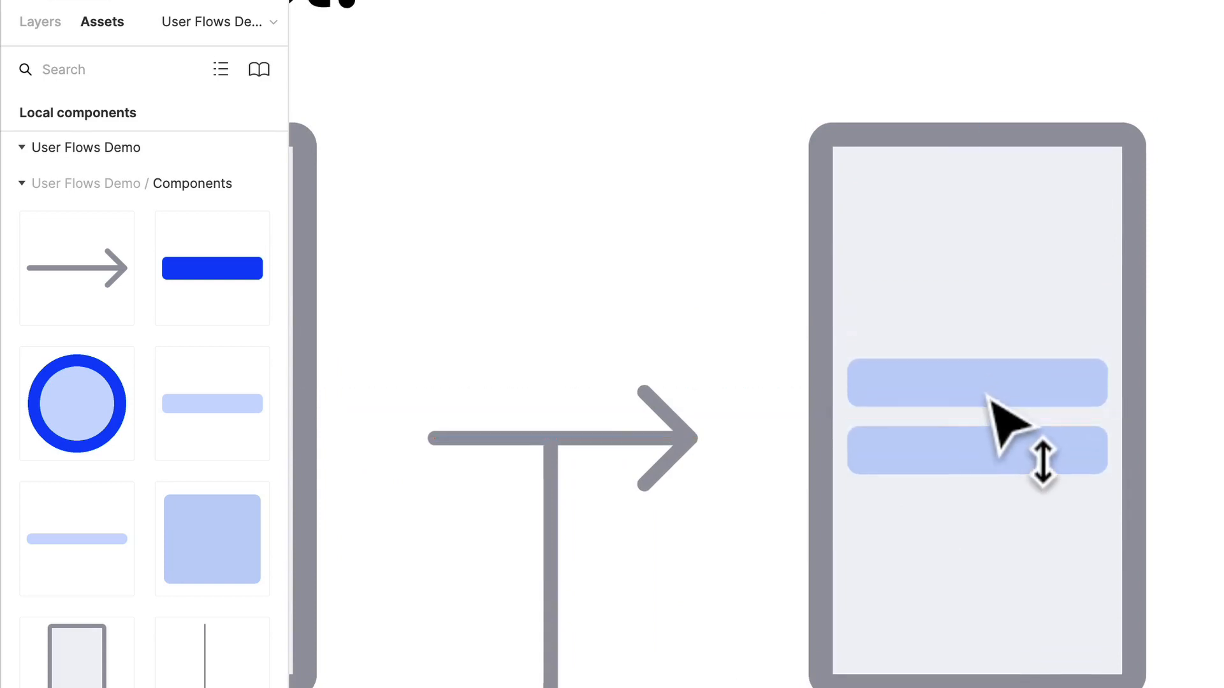
- Place a dark blue button component beneath the two light blue bars on the Step 2 screen
drag(215, 299, 990, 553)
click(1217, 465)
- Select the Step 2 screen together with its bars, button, label and description
scroll(1213, 421, down, 3)
scroll(1211, 440, down, 5)
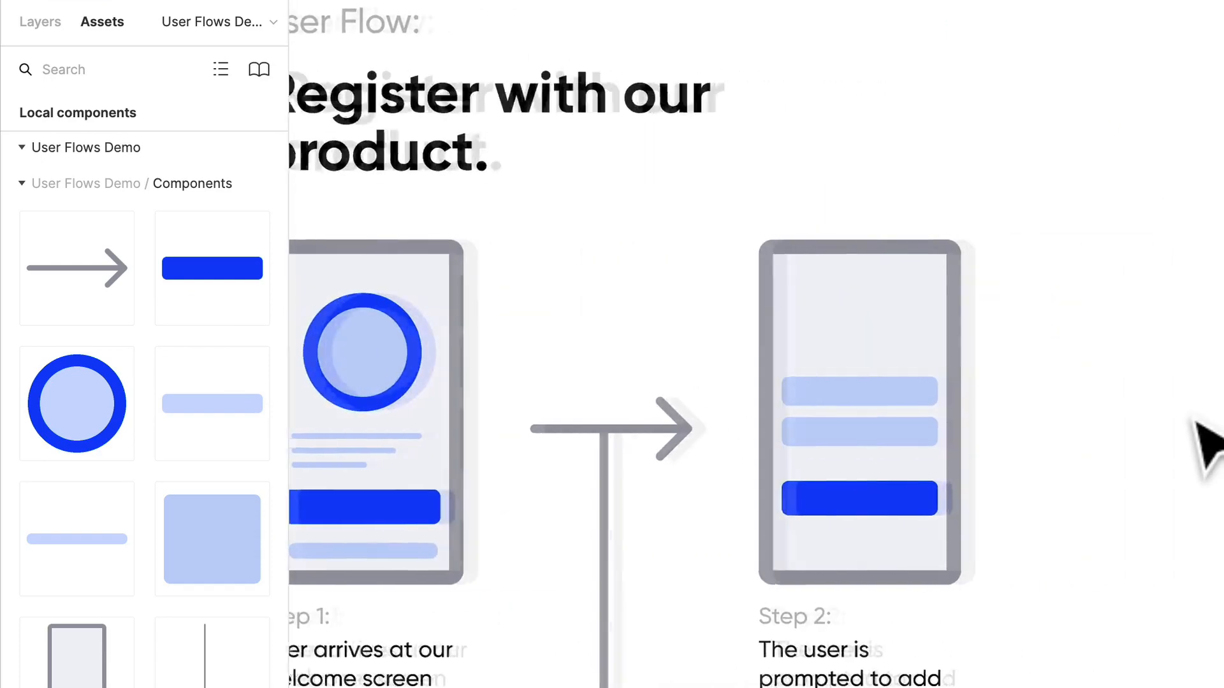
drag(1004, 664, 695, 329)
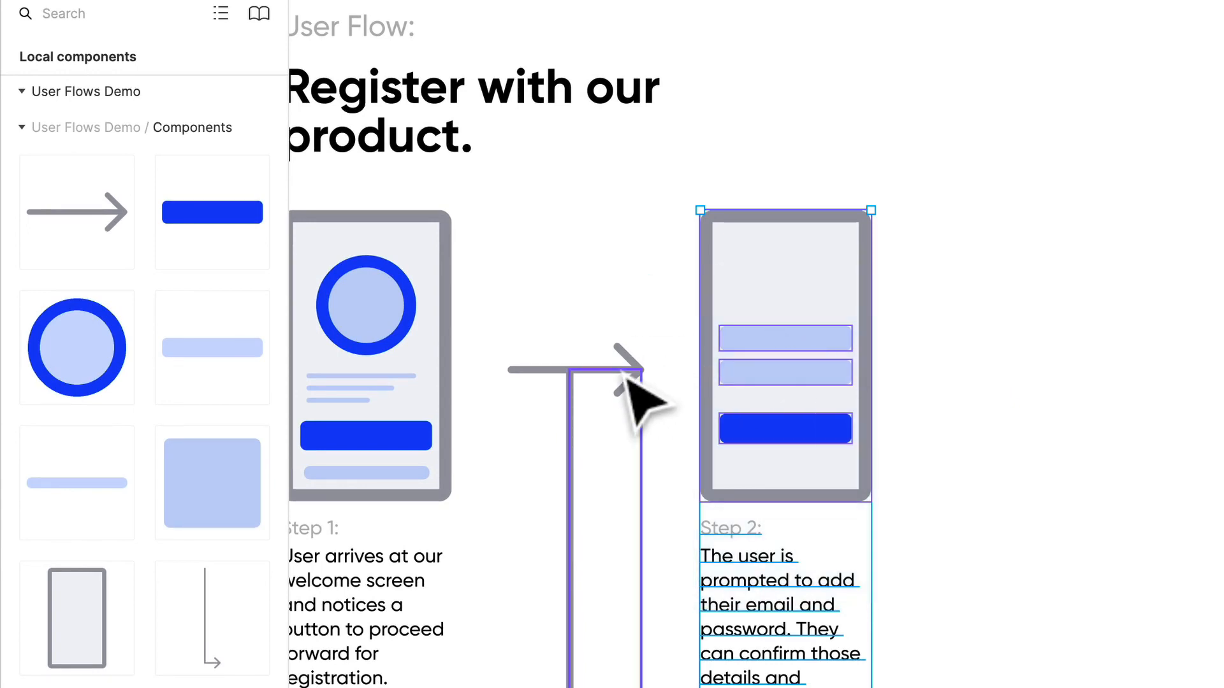